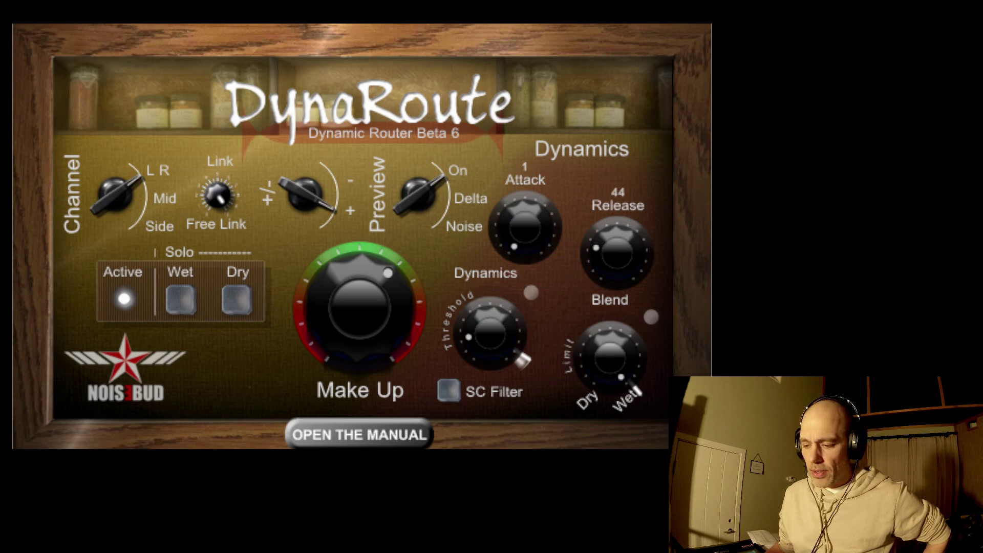
- Examine the Wet and Dry solo switches and the side-chain filter view of DynaRoute, and return to its main view
click(251, 301)
click(177, 303)
click(234, 304)
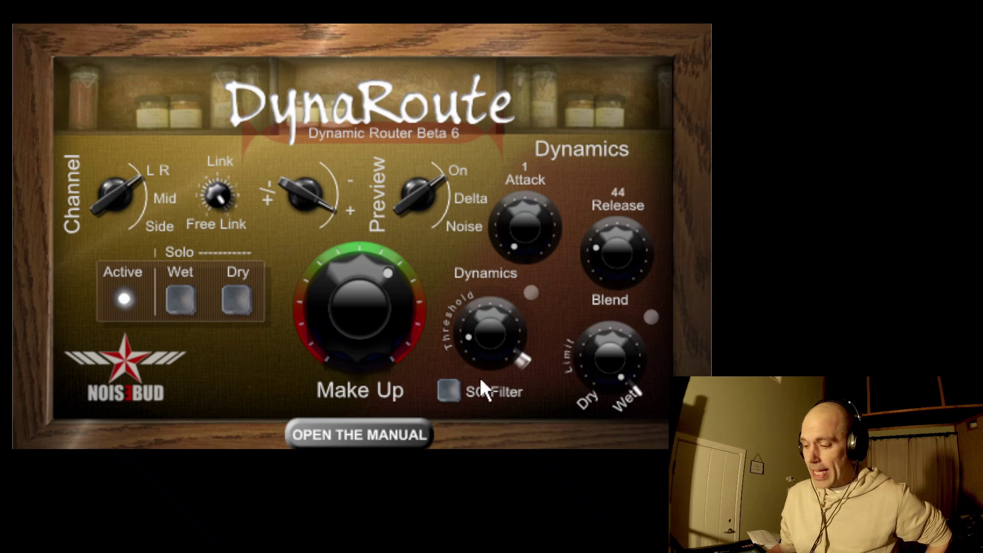
click(451, 390)
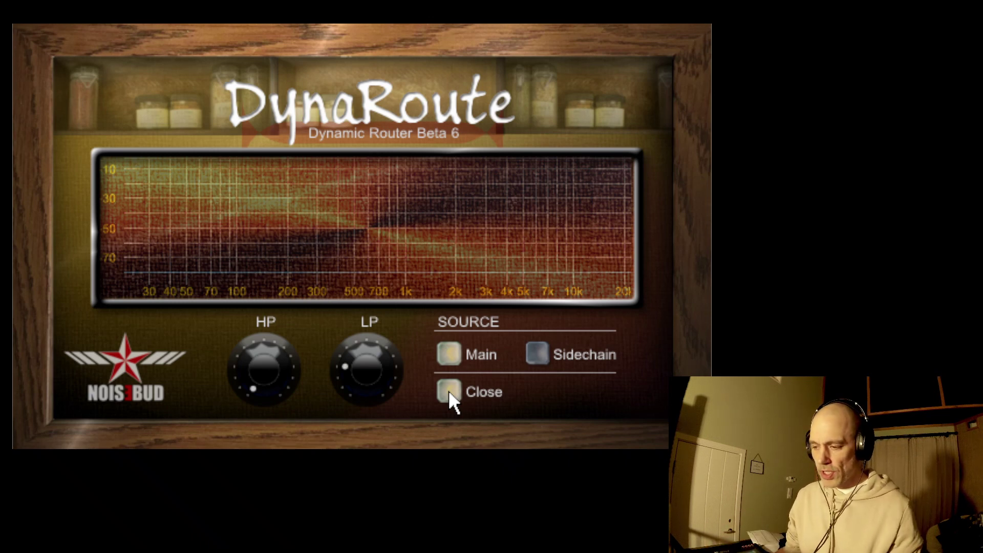
click(449, 390)
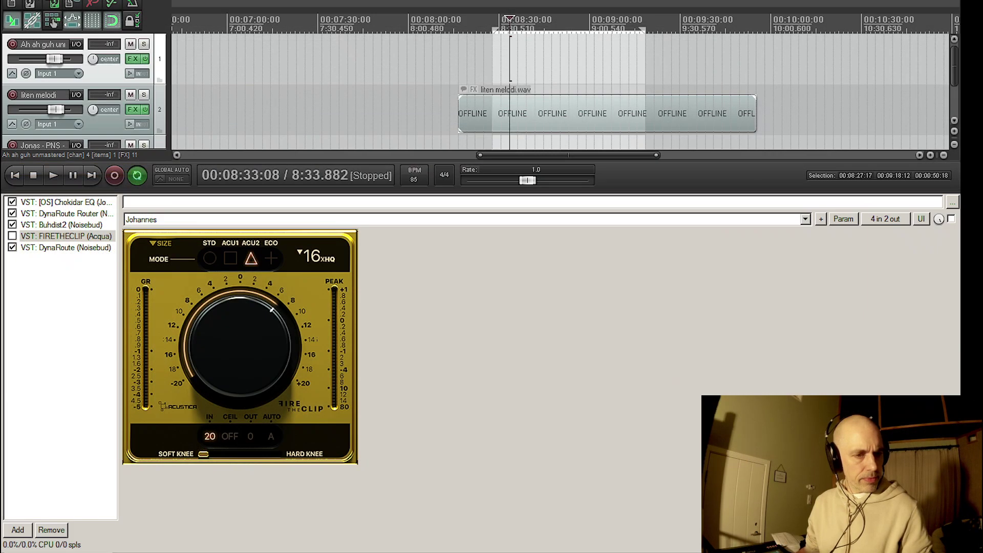
- Place the edit cursor at about 8:29, where the loud section of liten melodi.wav starts
click(560, 121)
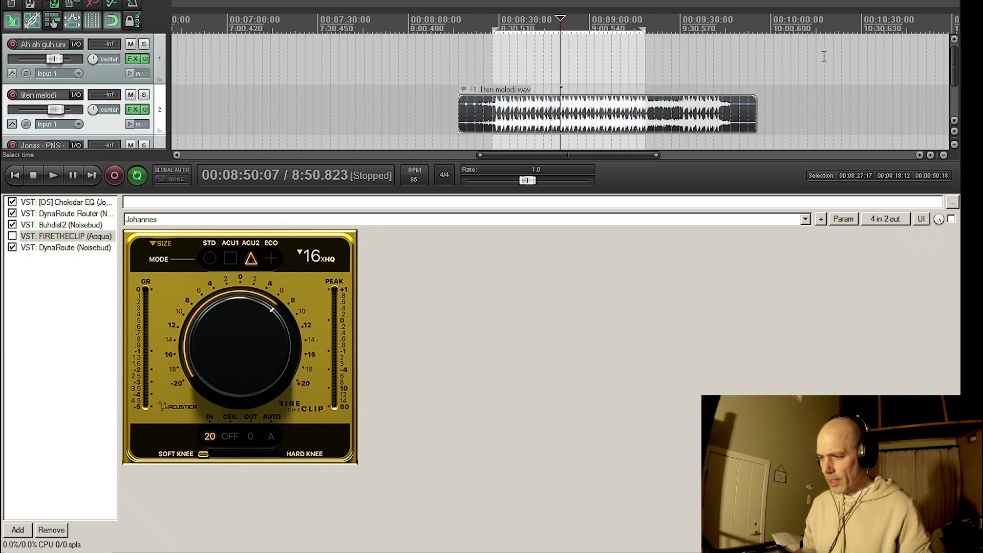
scroll(824, 57, up, 2)
click(470, 60)
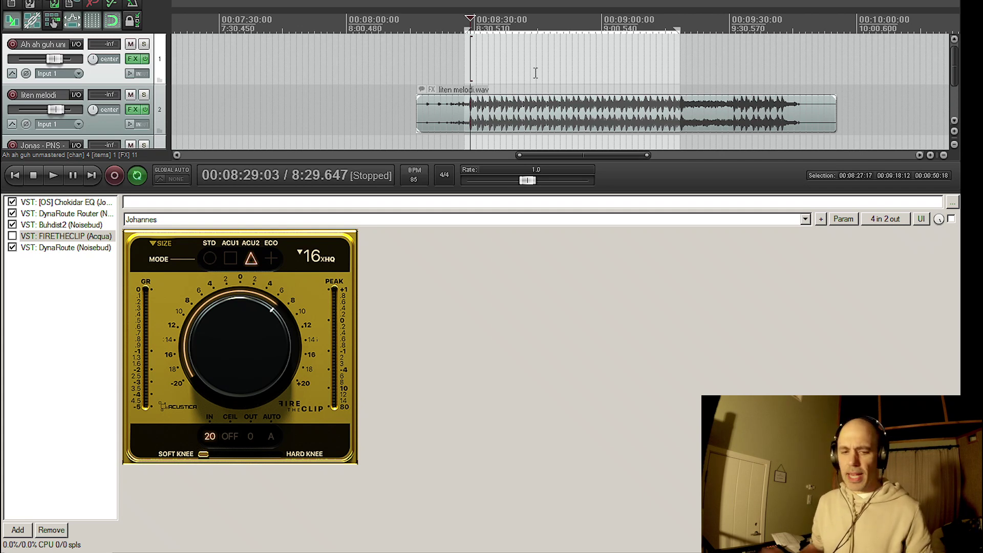
- Enable FIRETHECLIP and bypass Buhdist2 in the liten melodi chain, and reset the clipper's large knob to 0
click(13, 235)
click(12, 225)
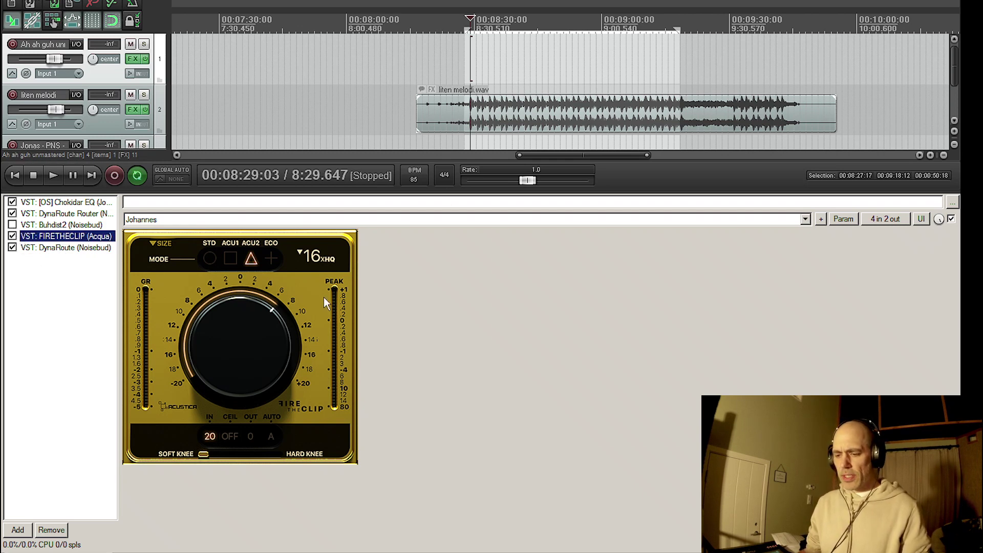
double_click(250, 354)
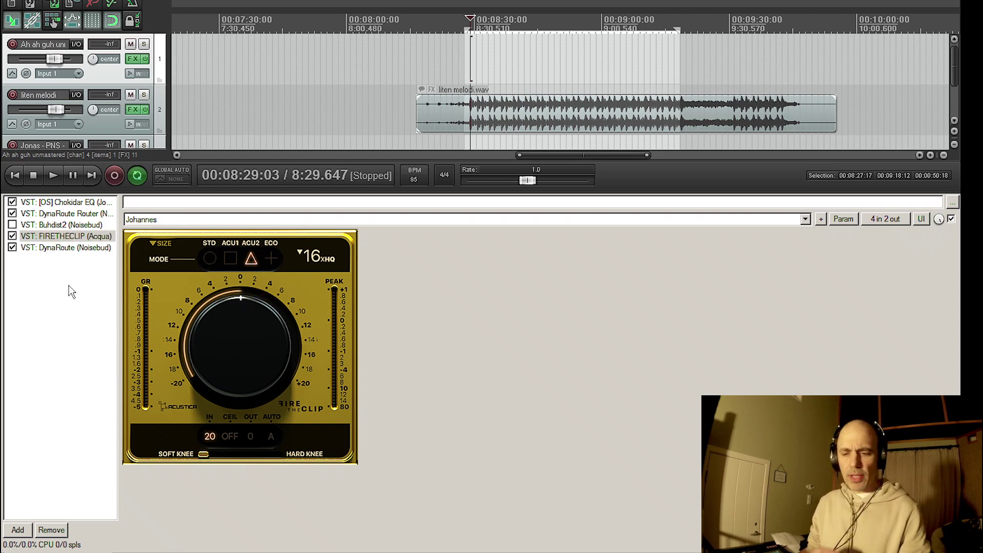
- Open DynaRoute and FIRETHECLIP in floating windows side by side, with the edit cursor at about 8:31 in the loud section
double_click(70, 247)
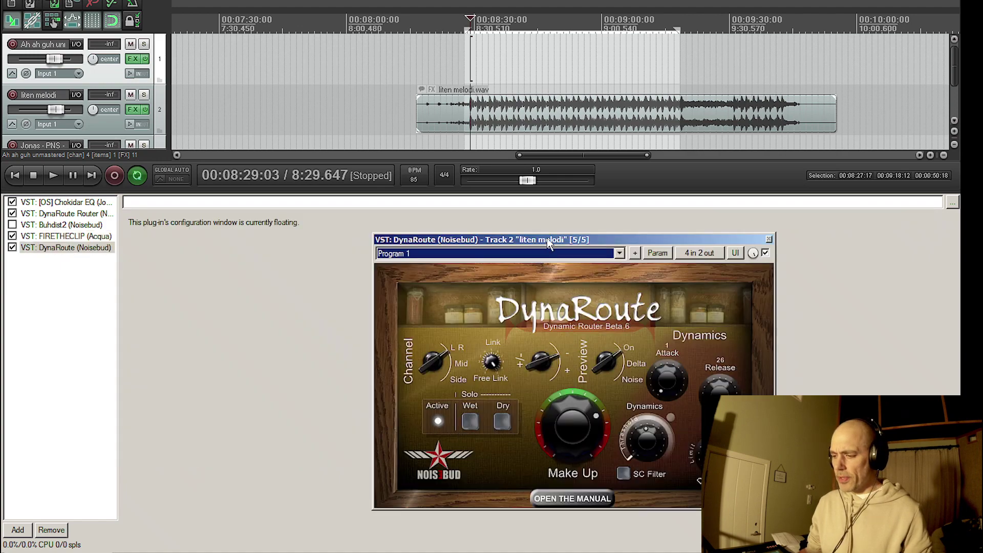
drag(628, 232, 708, 227)
scroll(544, 104, down, 3)
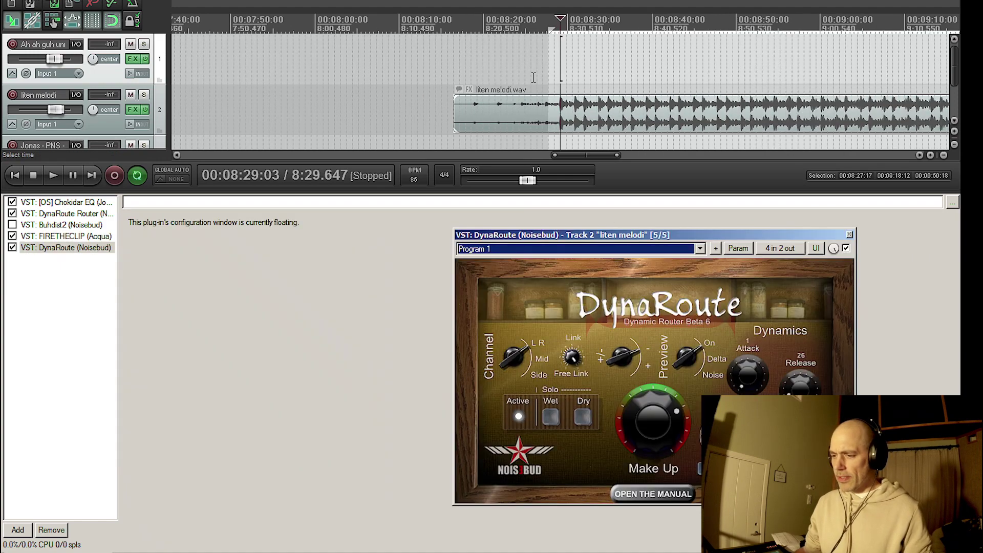
click(608, 77)
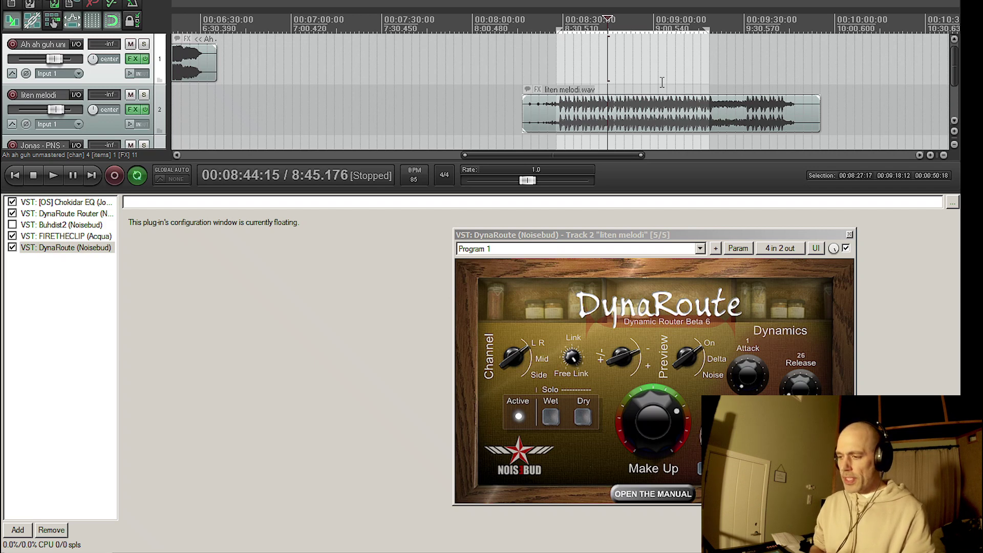
click(565, 73)
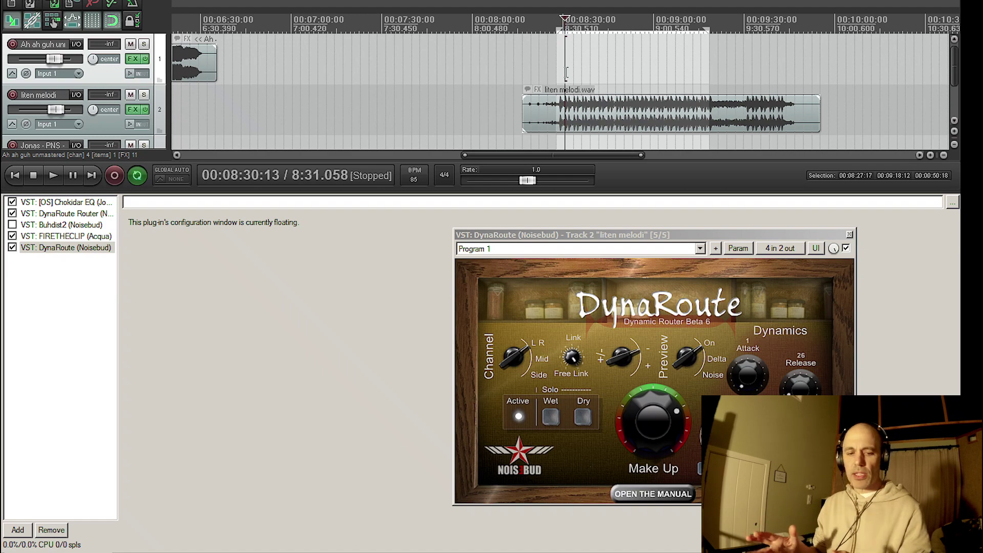
double_click(78, 236)
drag(245, 233, 299, 241)
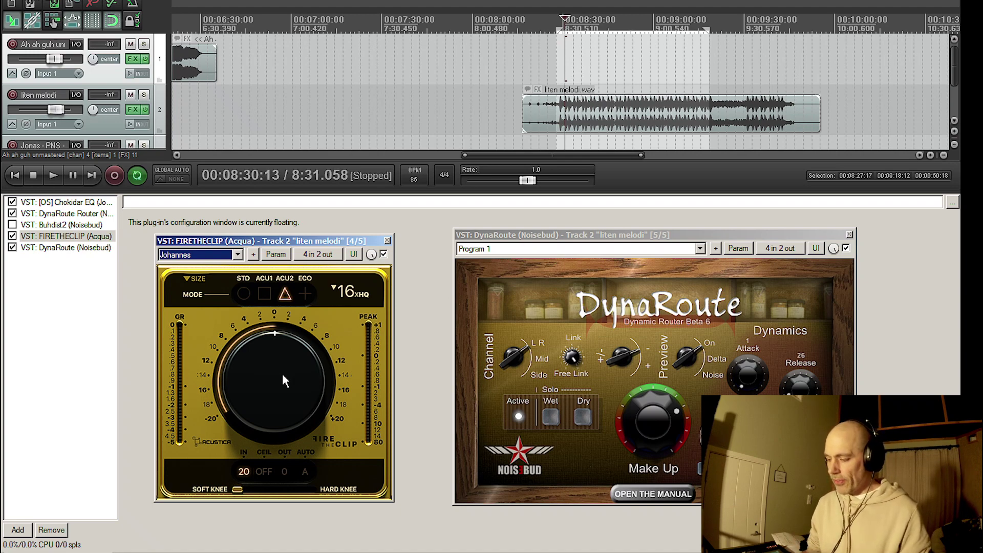
- Set DynaRoute's Make Up to its centre position and audition the clipped section with Dry soloed, followed by Wet soloed
drag(663, 437, 661, 431)
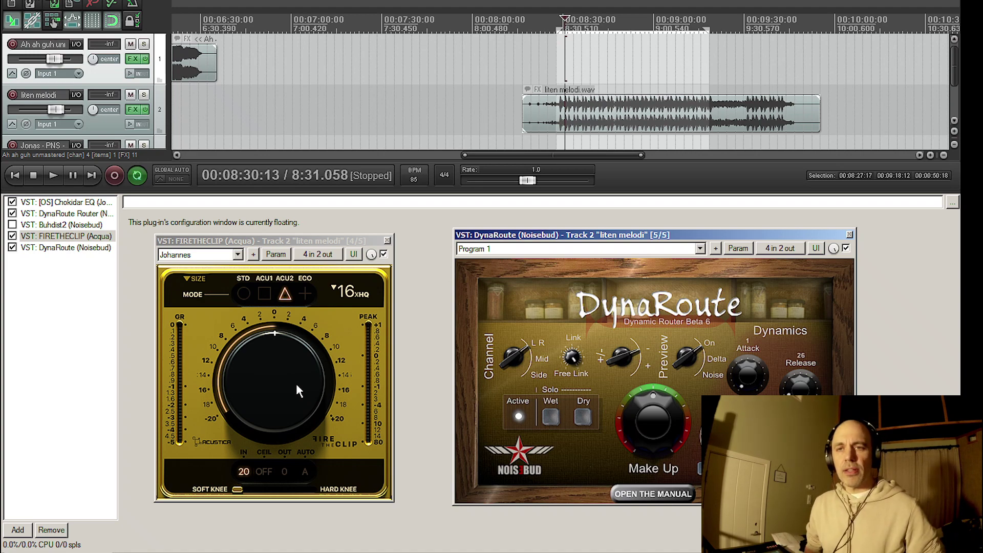
click(560, 57)
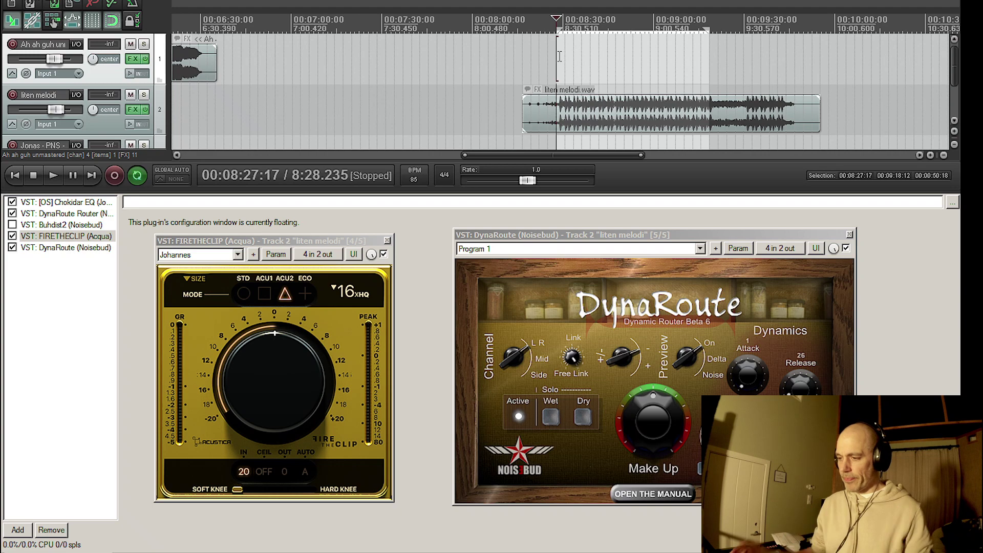
click(583, 417)
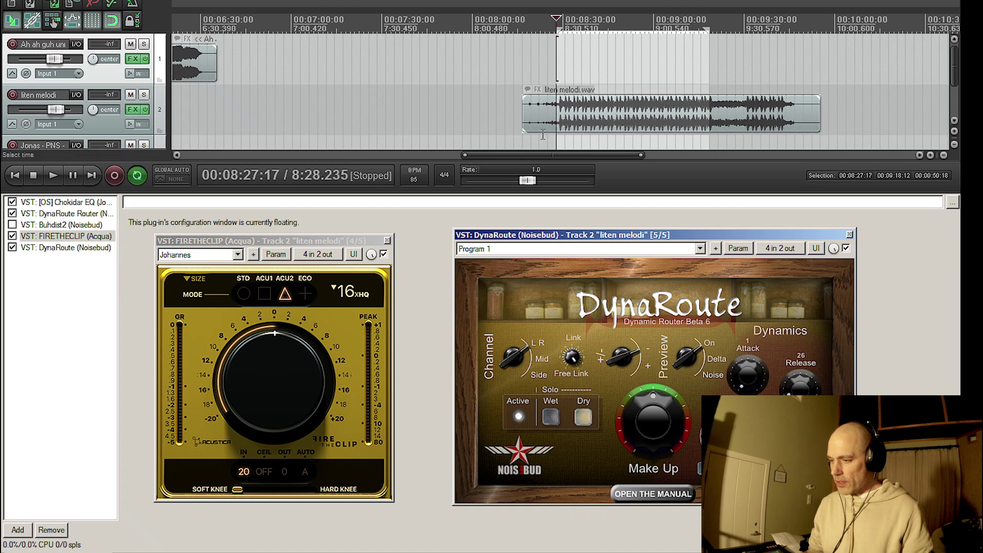
key(space)
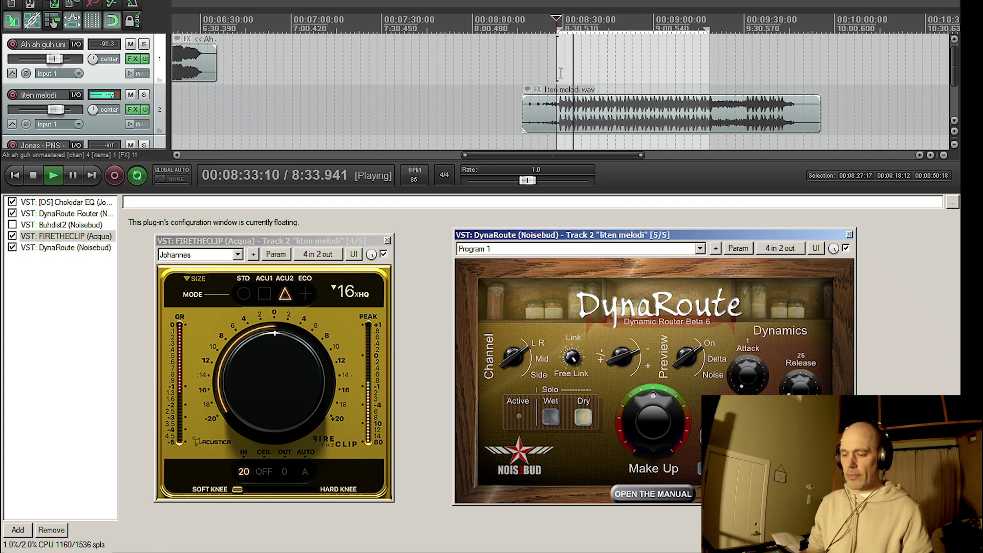
click(554, 417)
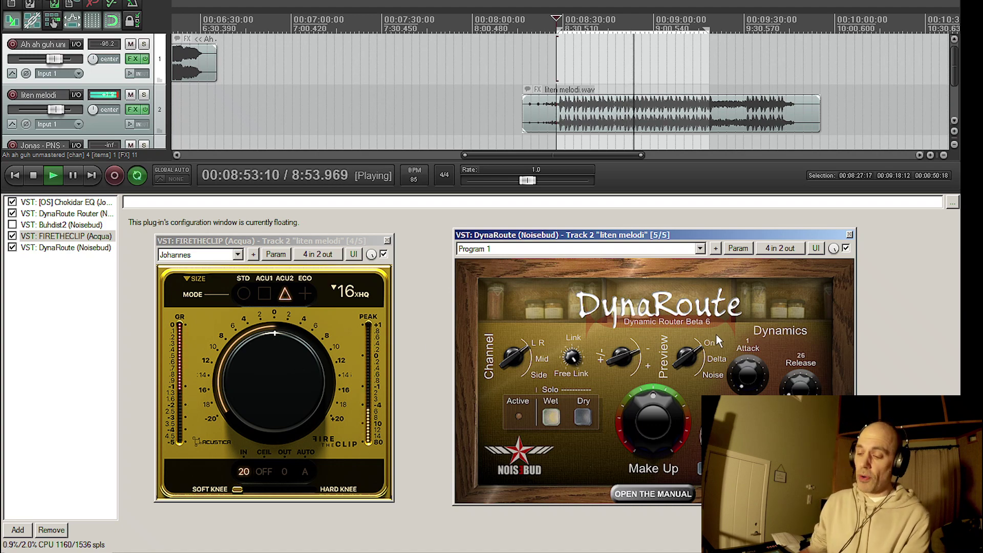
key(space)
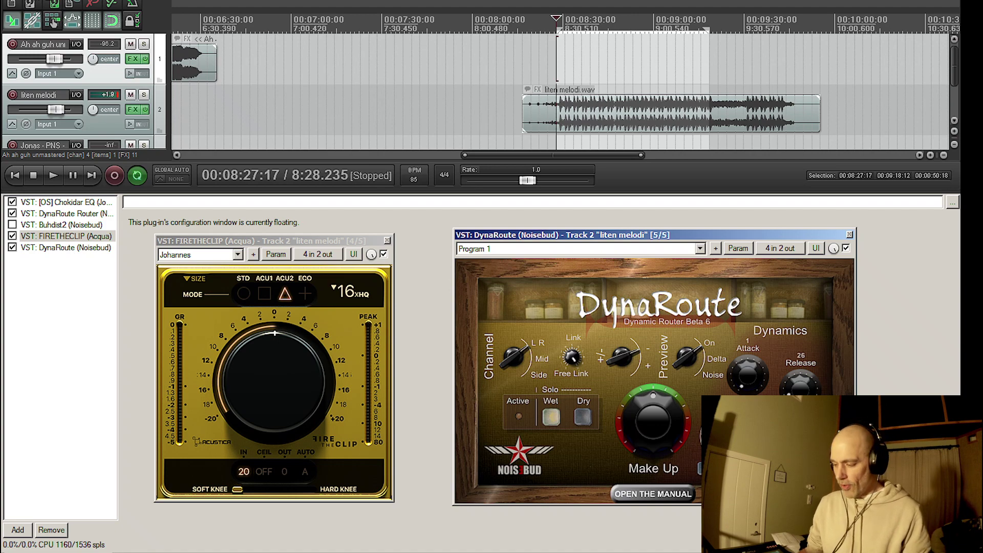
- Replay from about 8:31, switch off the Wet solo and inspect the side-chain filter's spectrum before stopping playback
click(565, 105)
key(space)
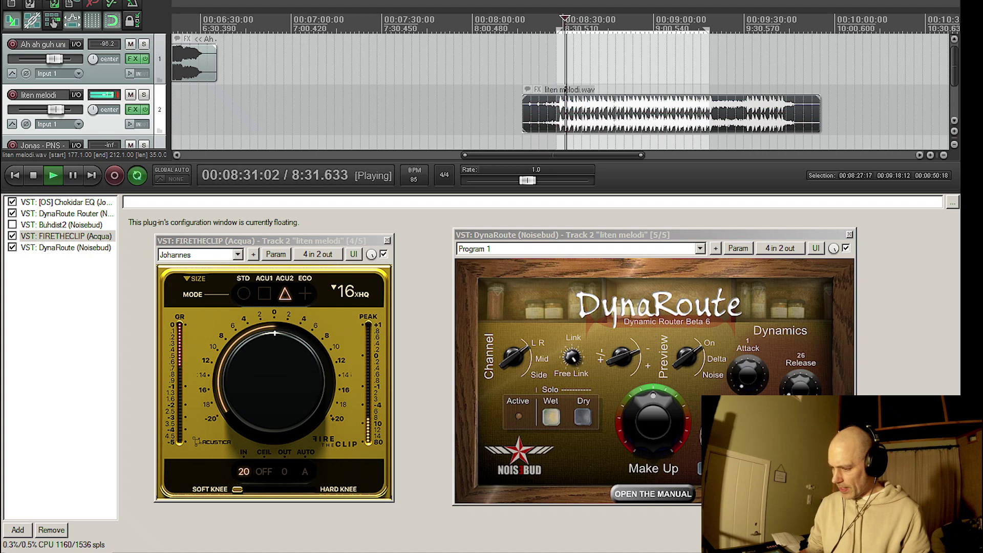
click(551, 416)
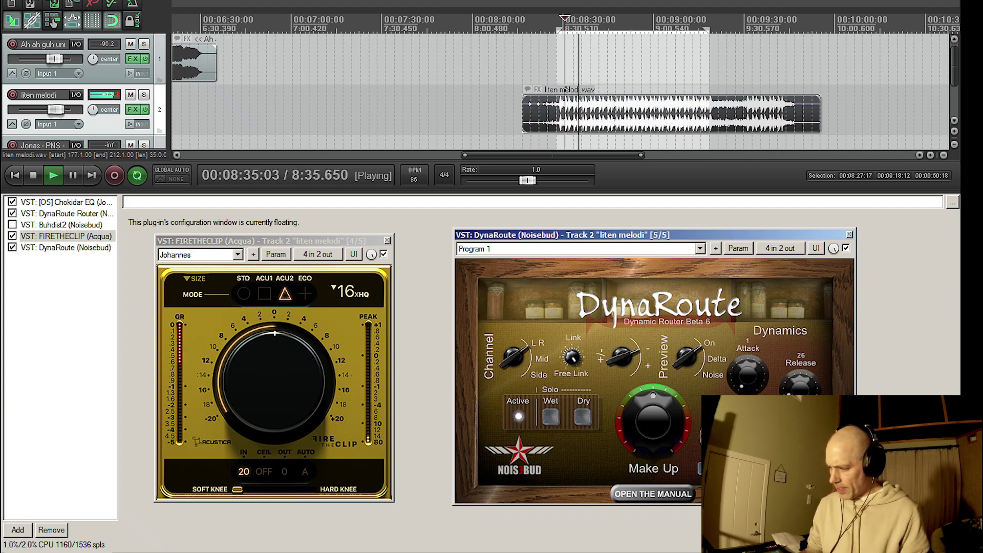
click(708, 469)
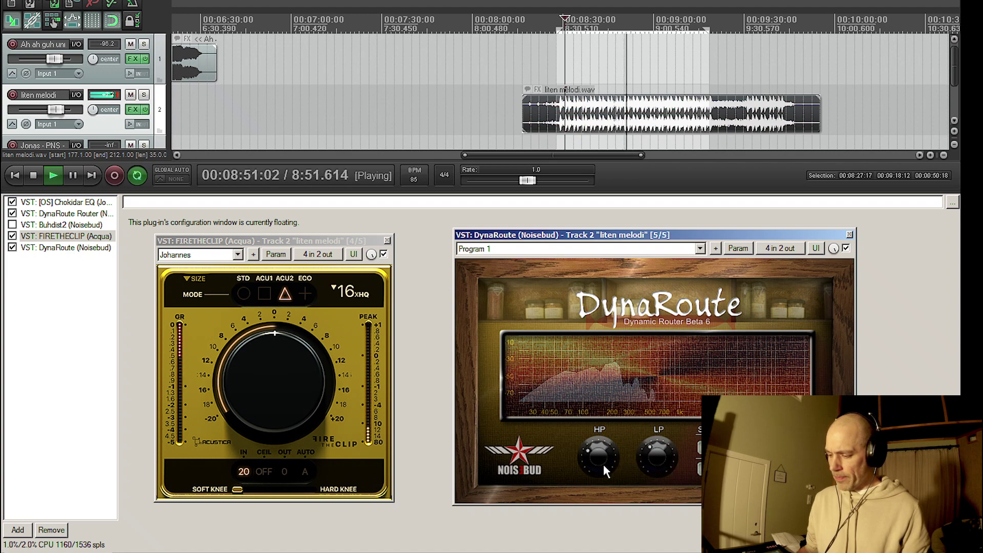
click(706, 468)
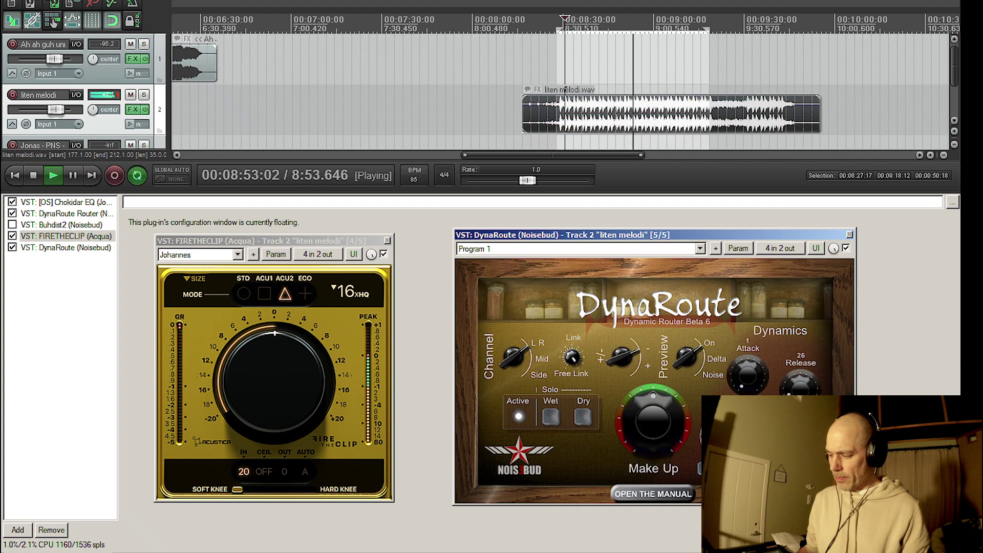
key(space)
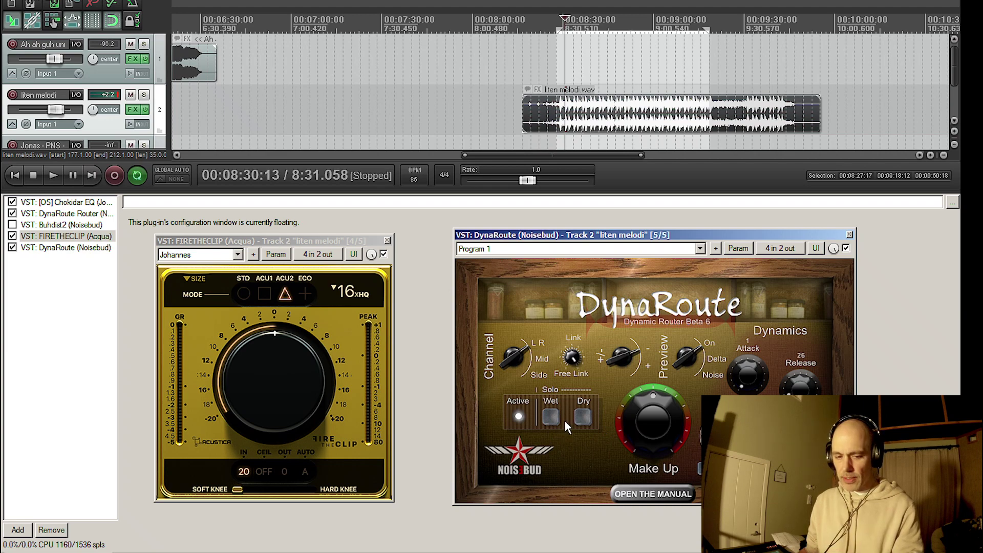
- Play from just before the loud section and raise FIRETHECLIP's large knob to about 4
click(239, 240)
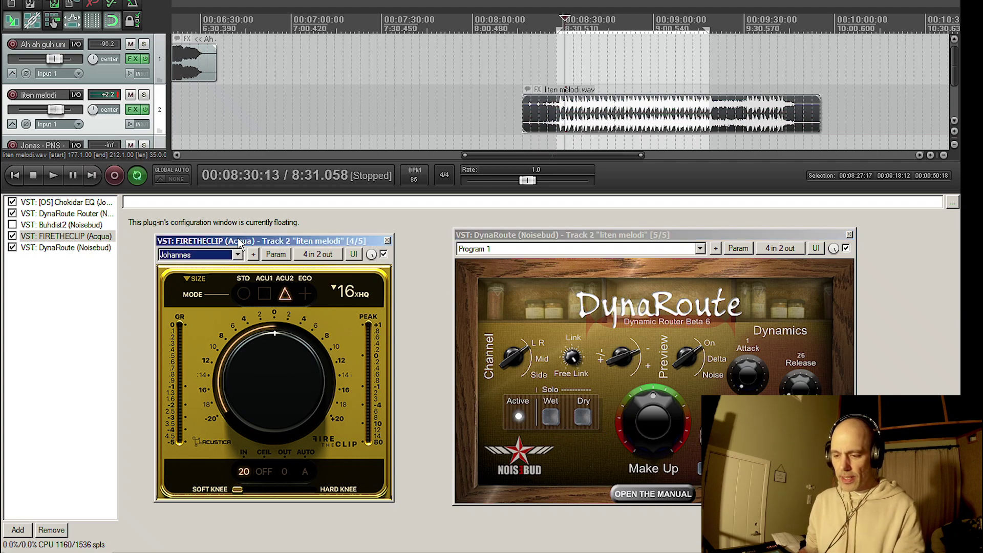
drag(239, 242, 237, 238)
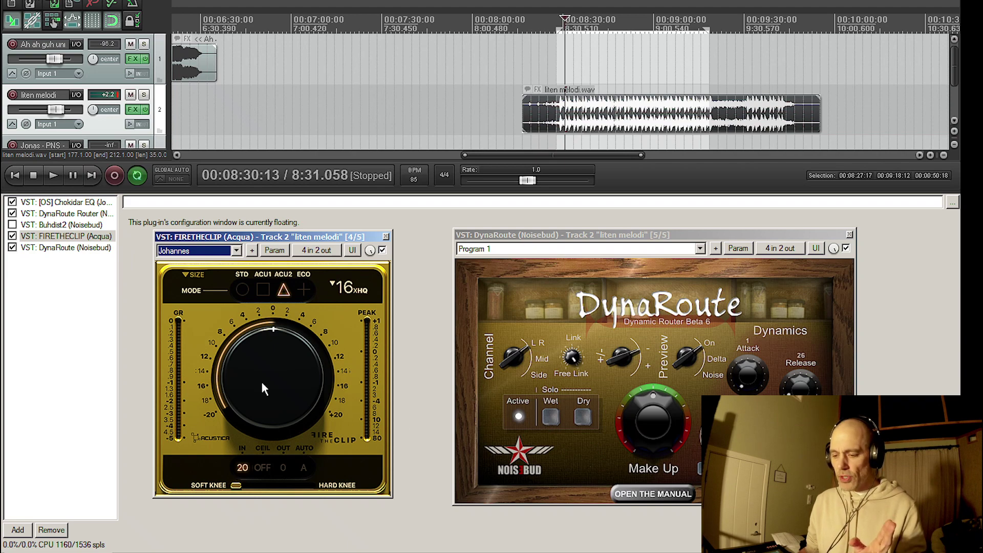
mouse_move(262, 382)
mouse_down()
mouse_move(261, 366)
mouse_move(262, 382)
mouse_up()
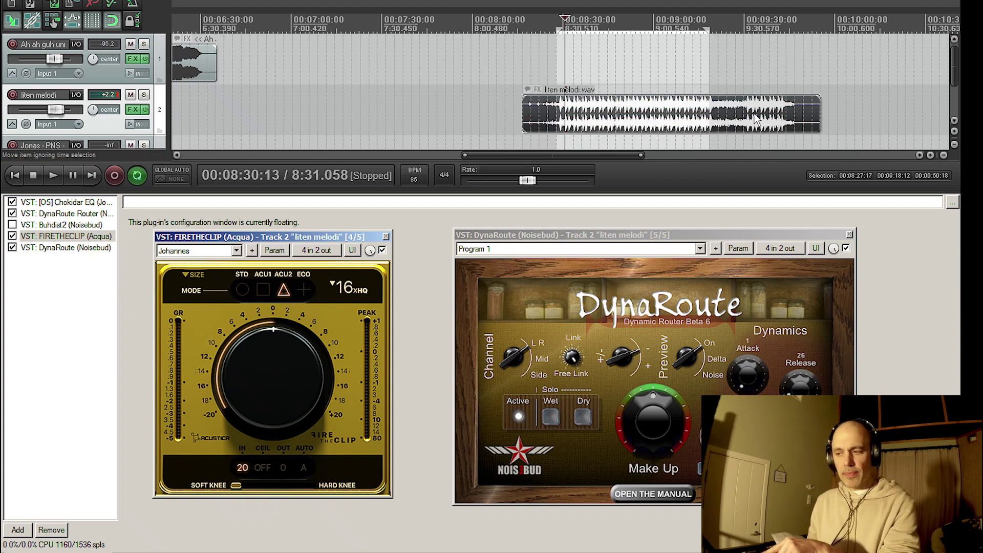
click(560, 59)
key(space)
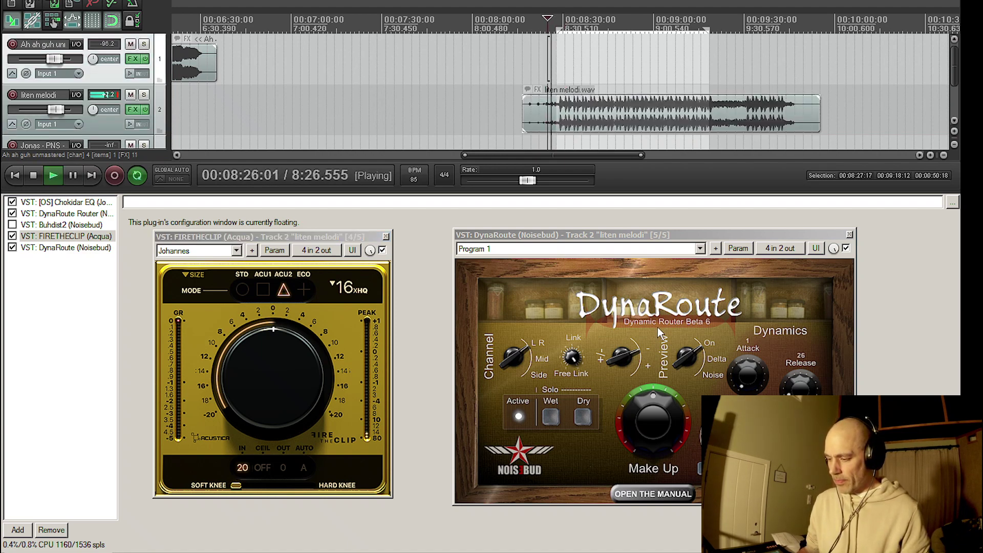
drag(287, 371, 286, 348)
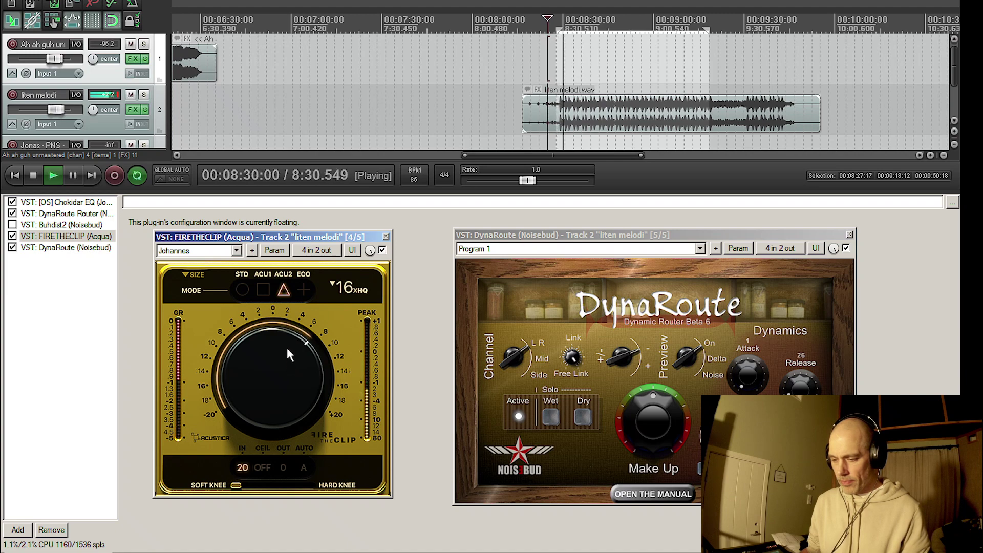
drag(287, 348, 286, 370)
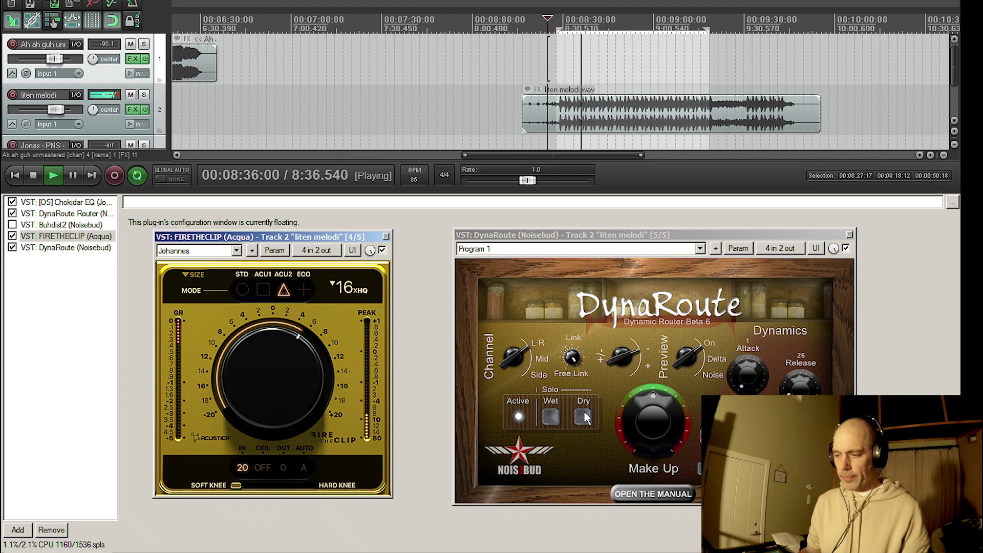
drag(300, 386, 300, 388)
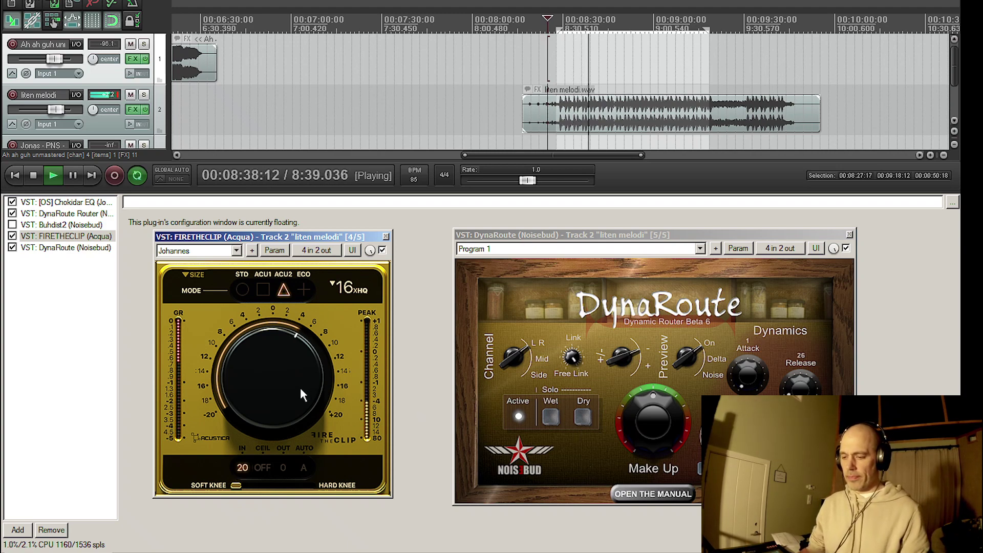
- Turn DynaRoute's Make Up far clockwise during playback, comparing with the soloed dry signal before and after the change
click(587, 415)
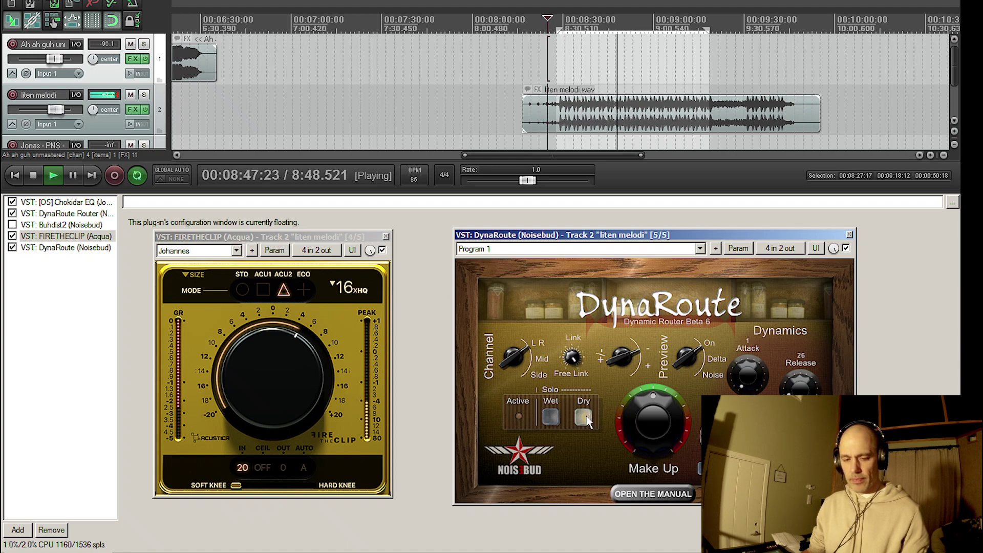
click(586, 416)
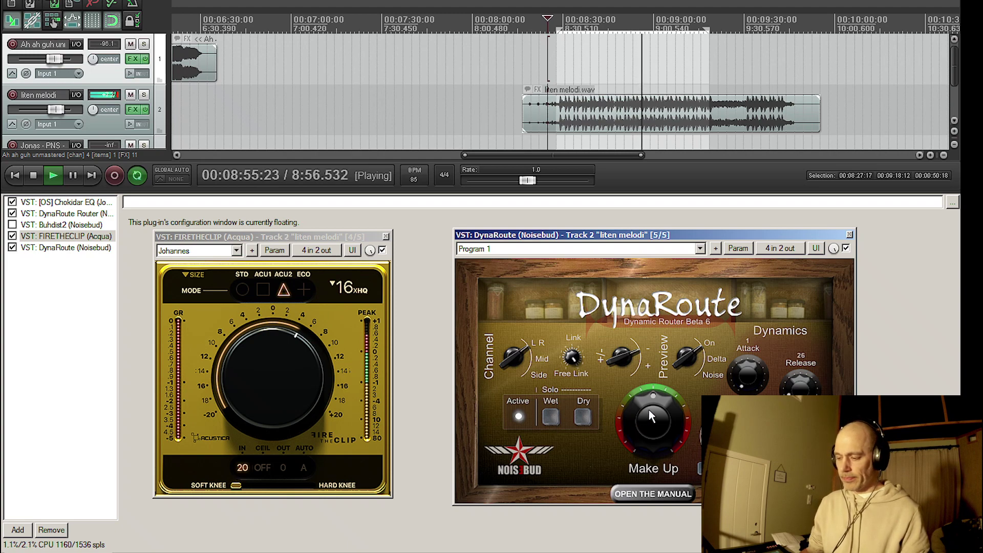
drag(645, 409, 652, 390)
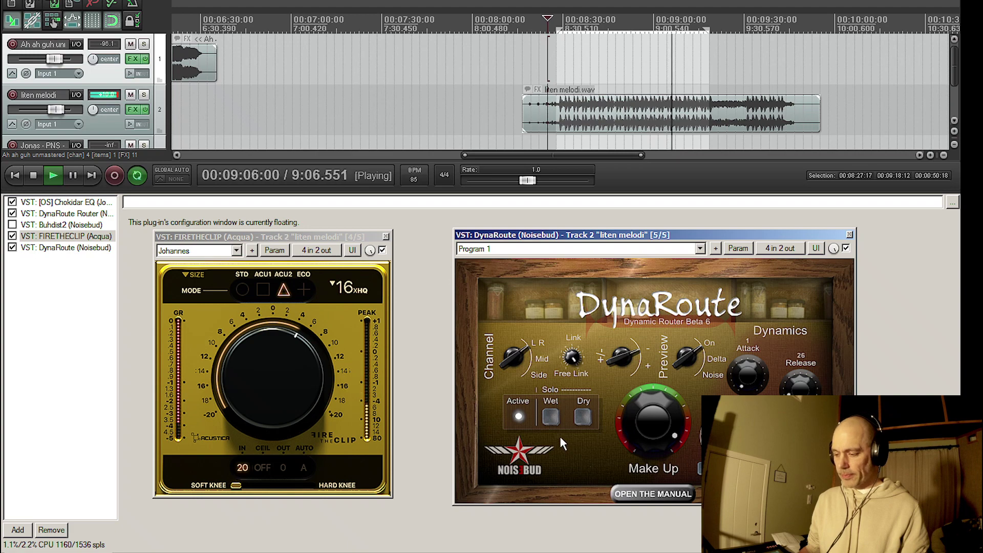
click(581, 416)
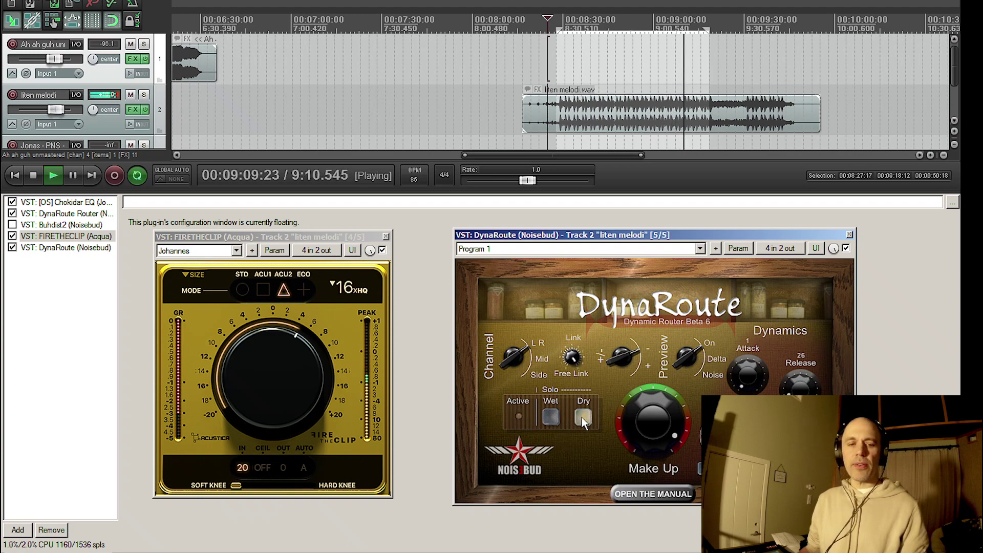
click(582, 417)
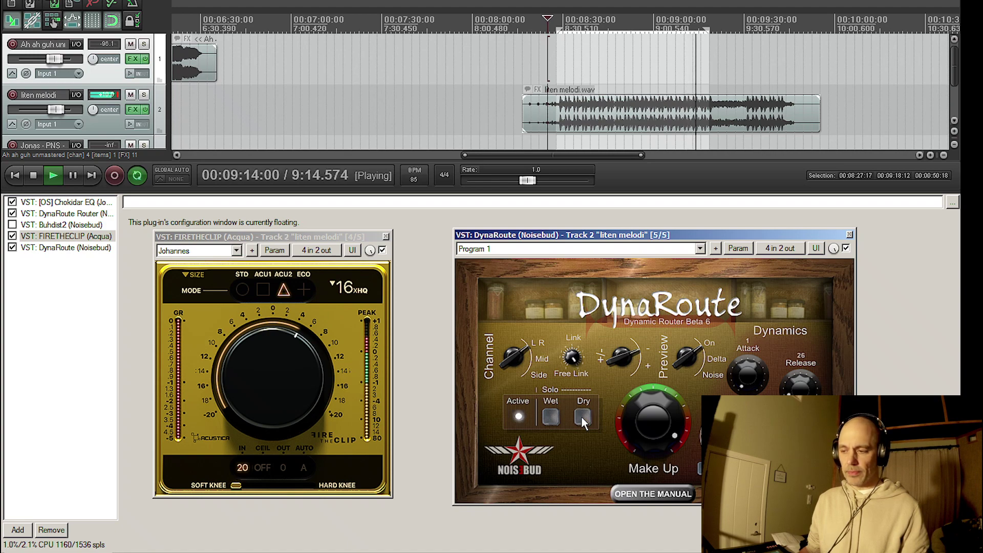
- Stop playback, place the edit cursor at about 8:31 and return DynaRoute's Make Up to its centre position
key(space)
click(563, 70)
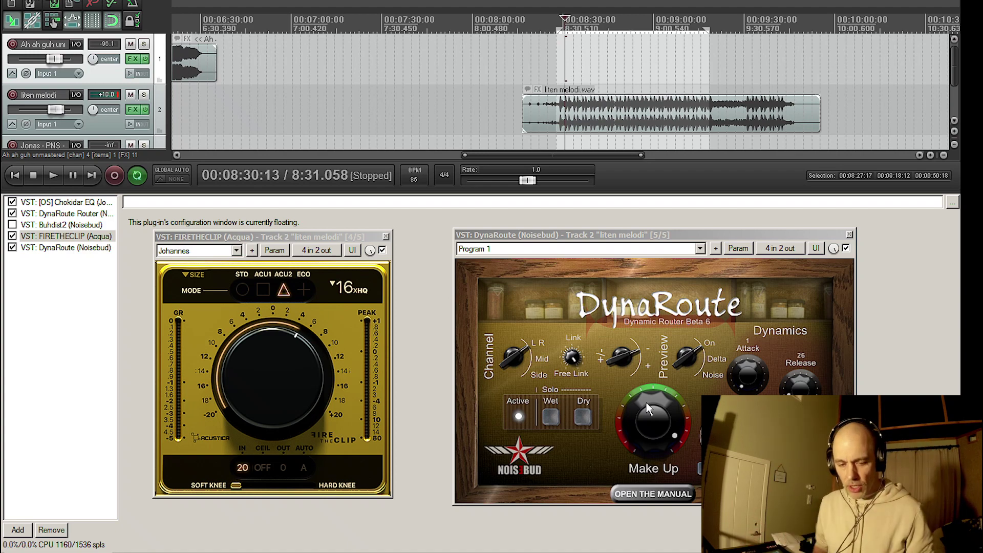
drag(645, 402, 665, 429)
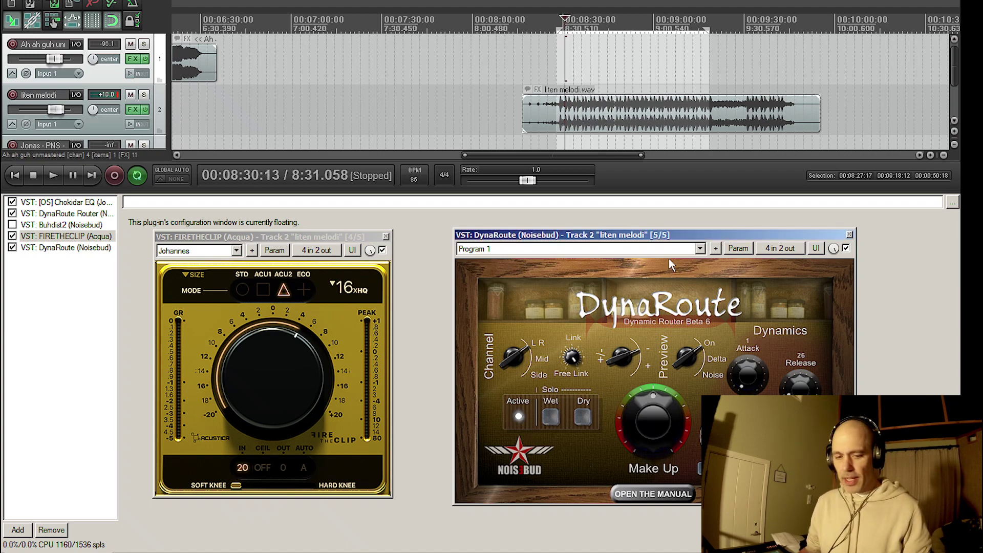
- Play the loud section and turn DynaRoute's Make Up clockwise to about the two o'clock position before stopping playback
key(space)
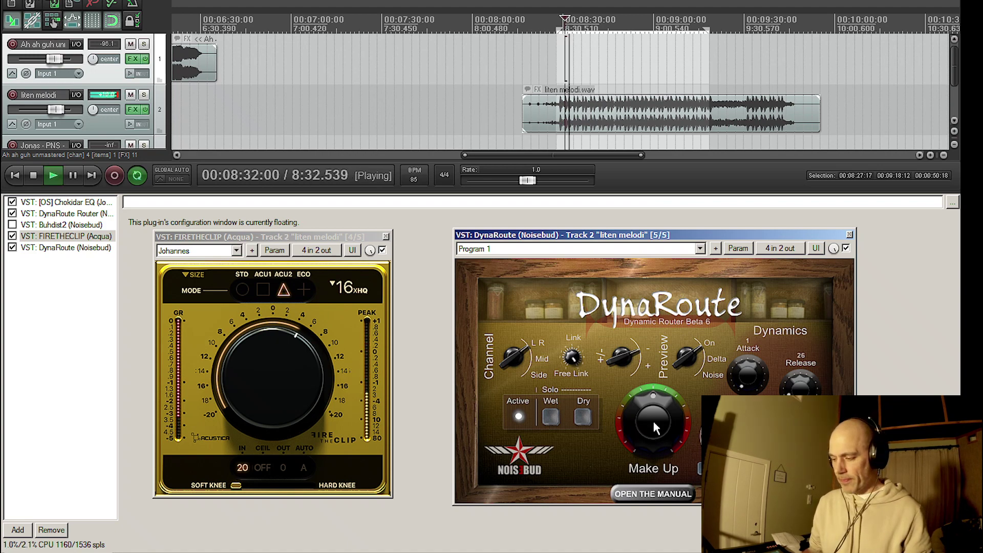
drag(652, 418, 653, 386)
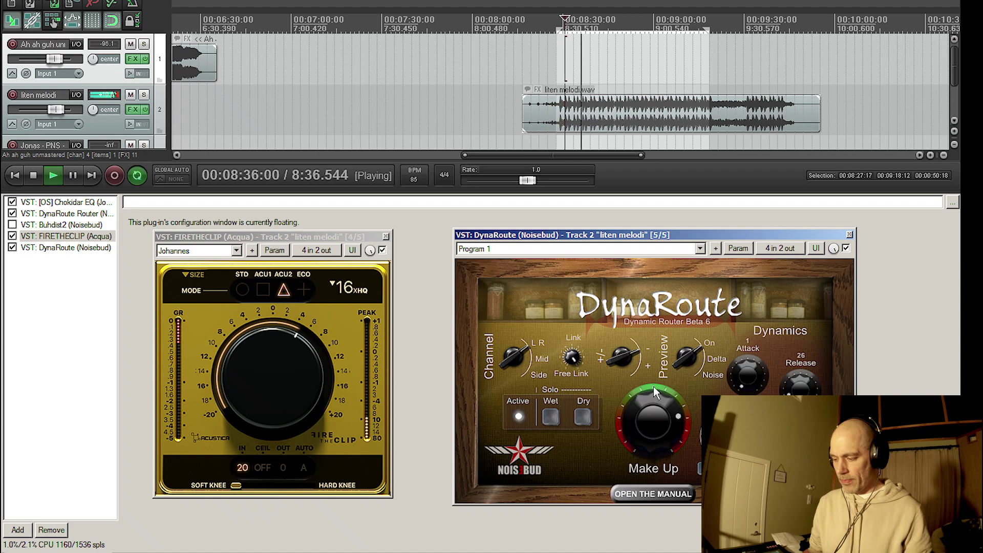
drag(653, 388, 652, 419)
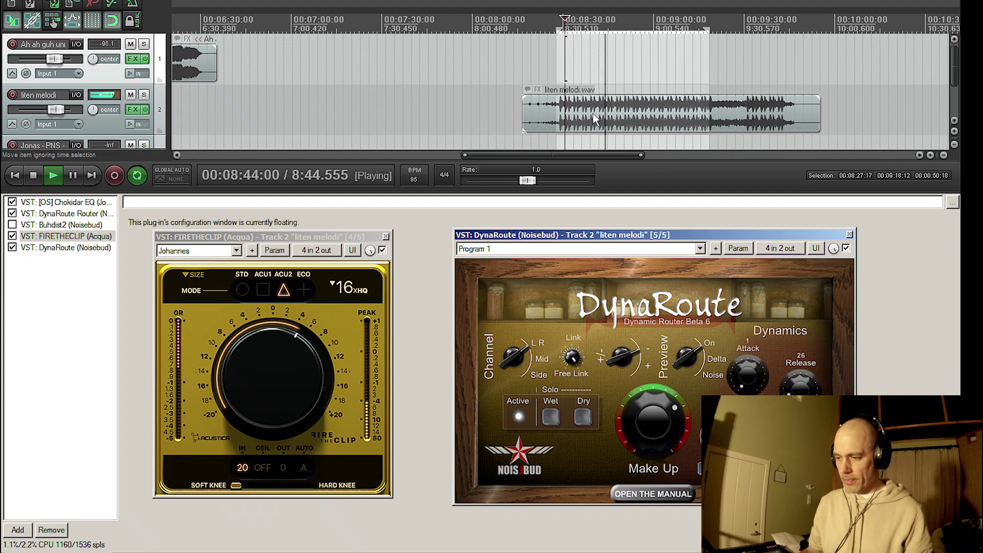
key(space)
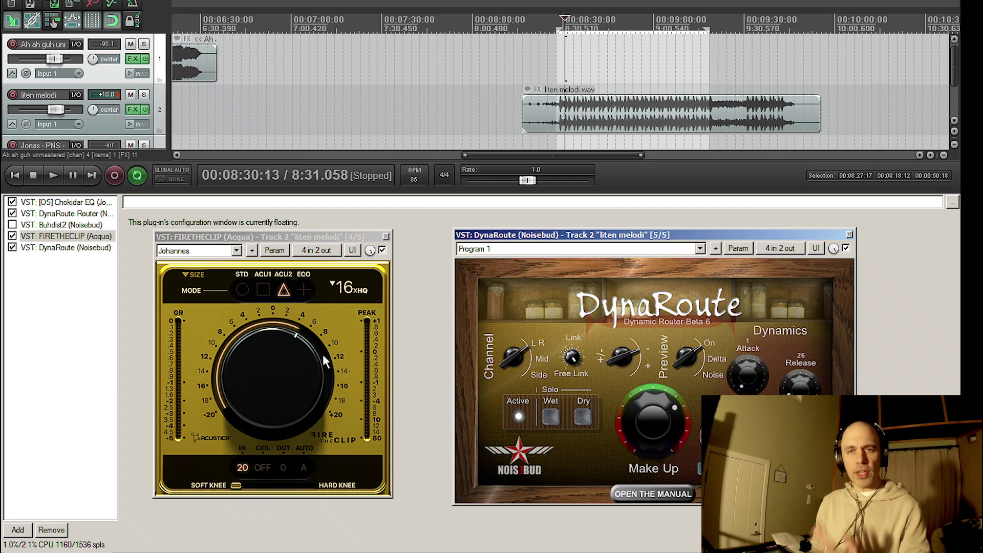
- Bypass FIRETHECLIP and close its window, and enable Buhdist2 in a floating window beside DynaRoute
click(13, 236)
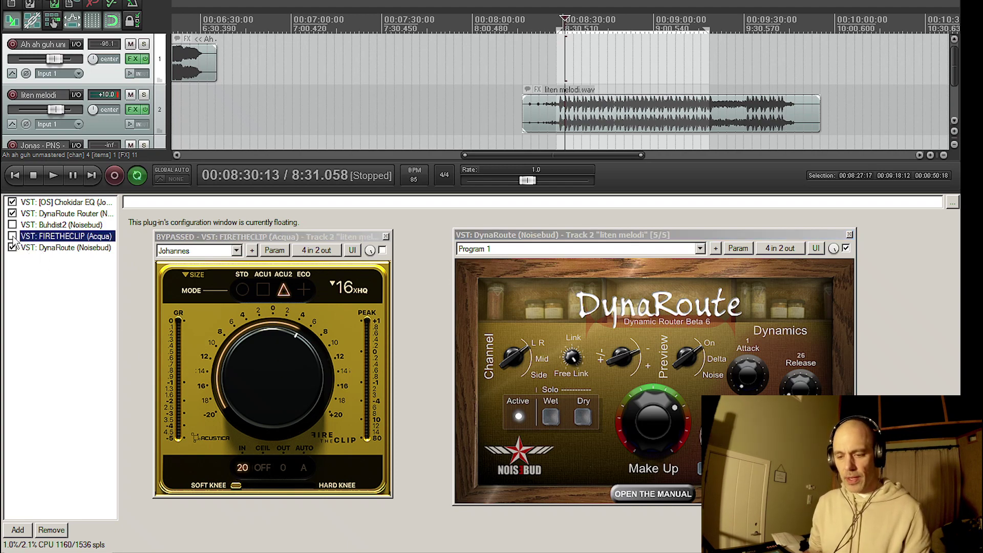
click(385, 236)
double_click(79, 225)
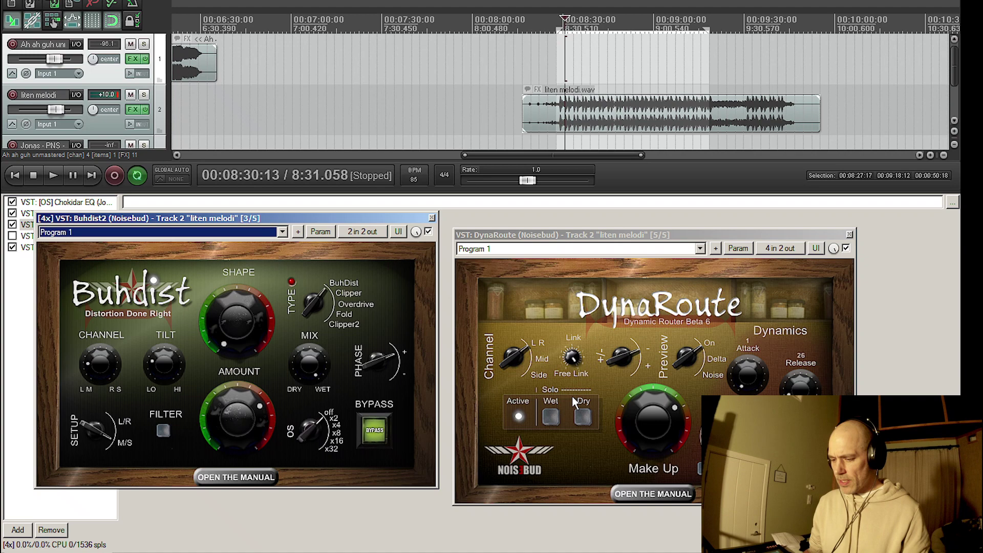
click(667, 413)
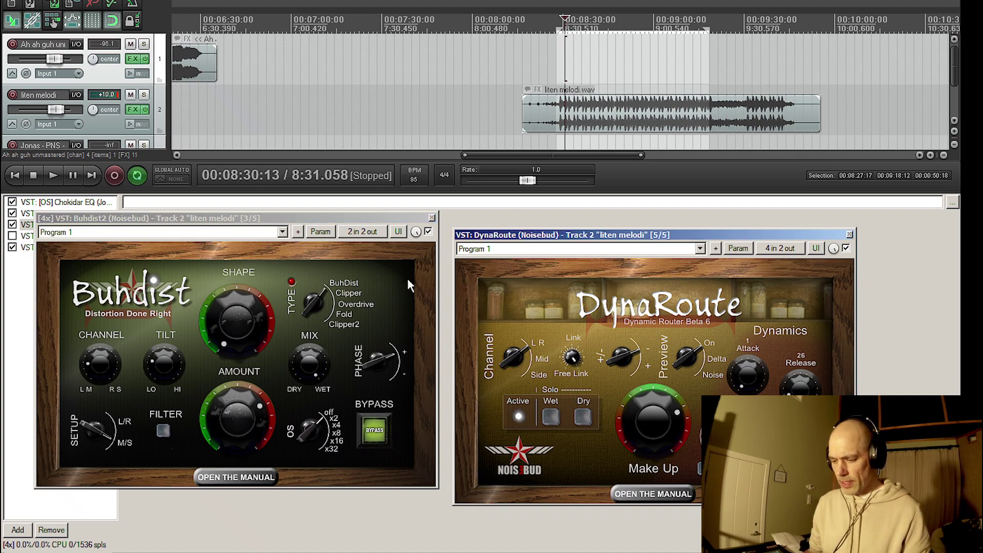
- Play from about 8:28 and lower Buhdist2's Amount to about its centre position
click(558, 60)
key(space)
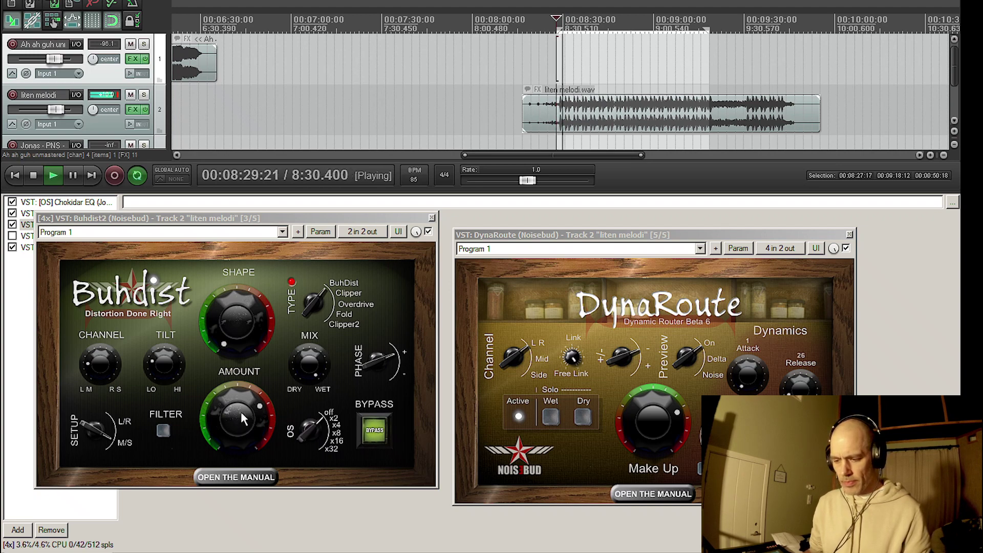
drag(240, 412, 241, 412)
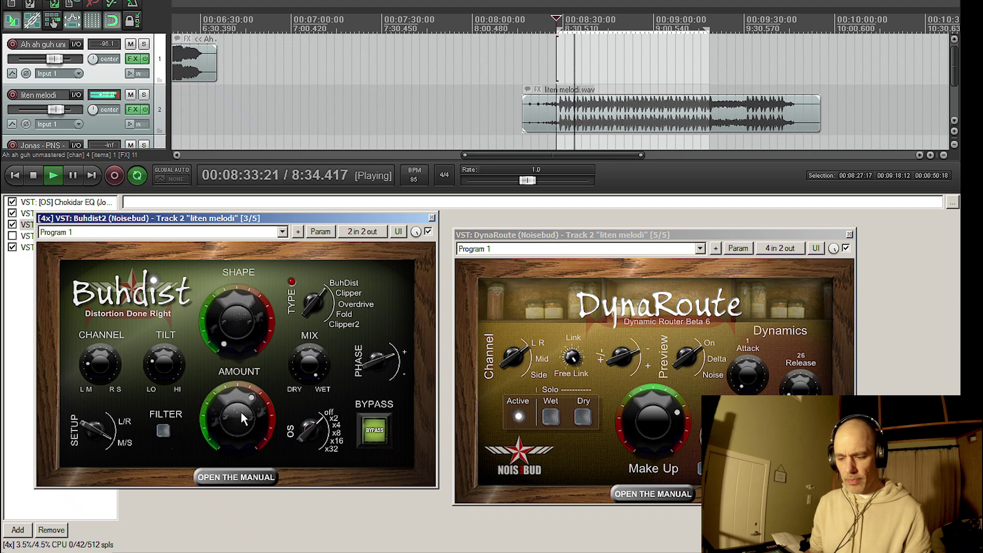
mouse_move(240, 412)
mouse_down()
mouse_move(241, 421)
mouse_move(241, 411)
mouse_up()
scroll(240, 411, up, 1)
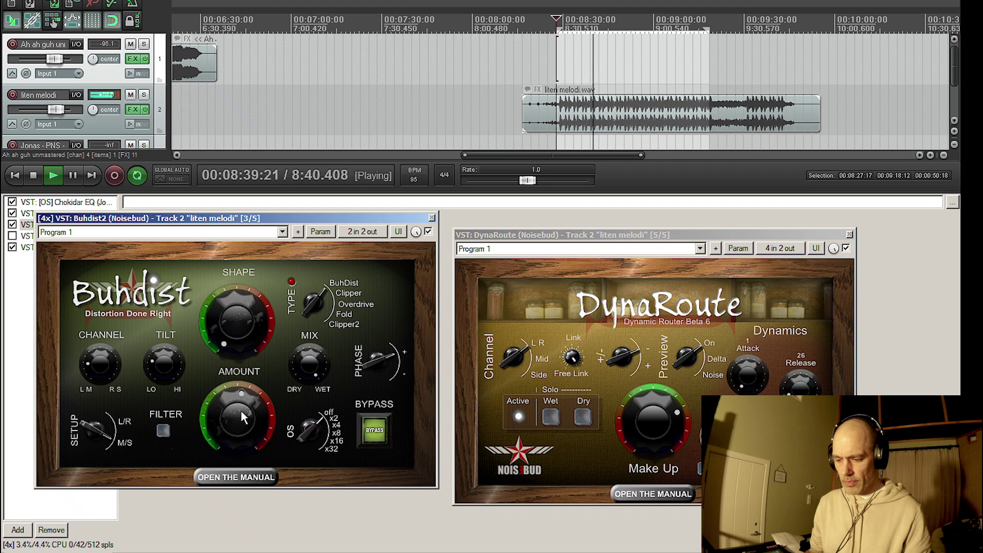
- Turn DynaRoute's Make Up slightly further clockwise, compare the blend with the soloed dry signal and stop playback
drag(671, 424, 670, 420)
scroll(662, 423, up, 1)
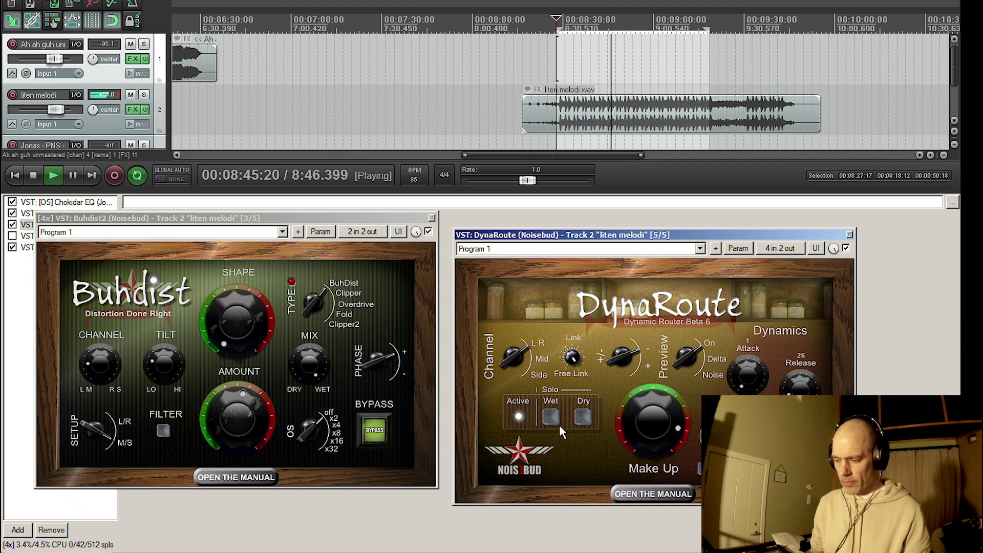
click(582, 417)
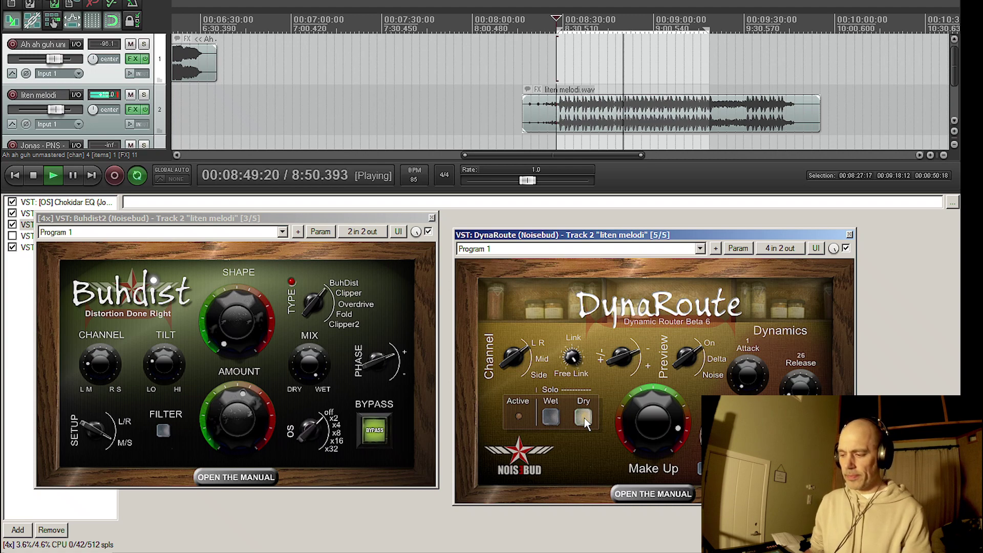
click(584, 417)
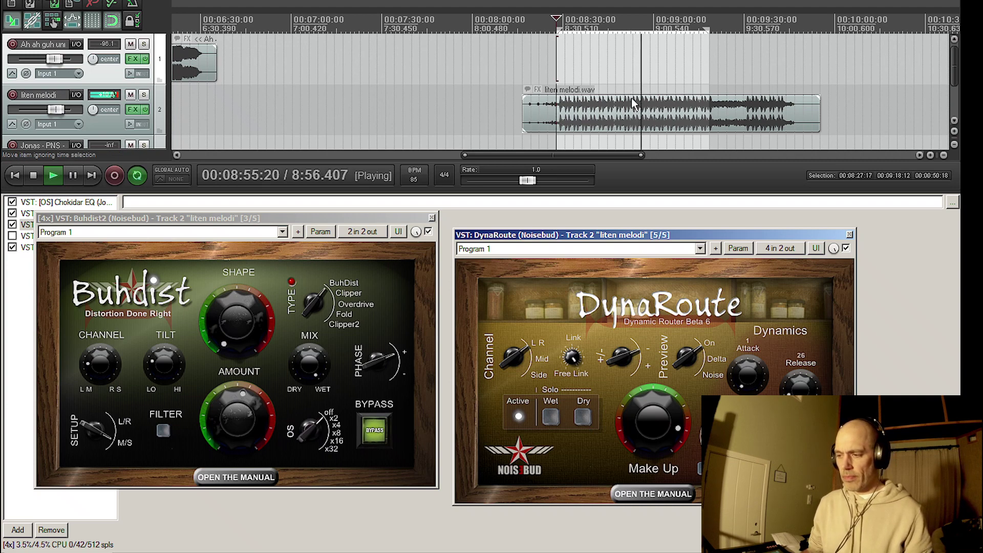
key(space)
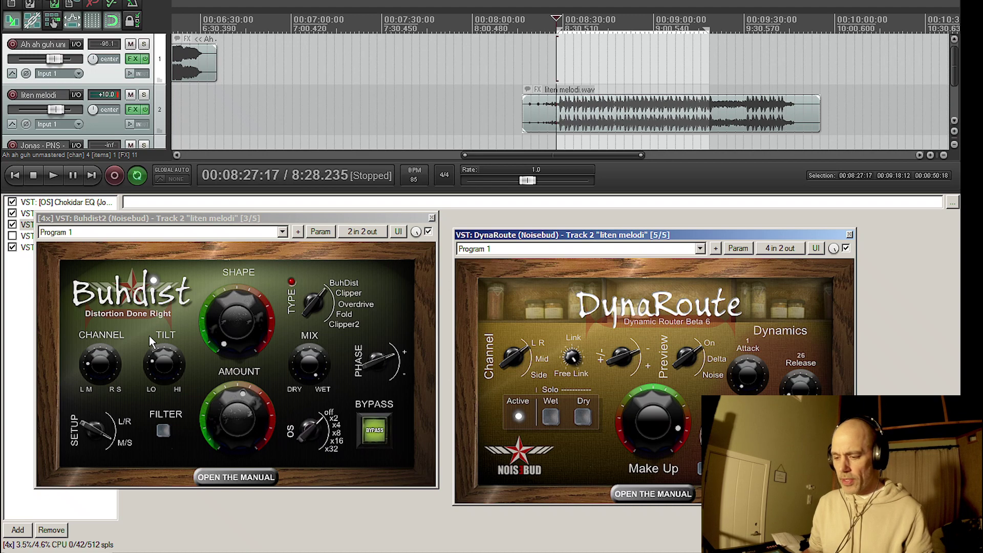
- Close the floating Buhdist2 and DynaRoute windows and hide the liten melodi track's effects chain
click(432, 217)
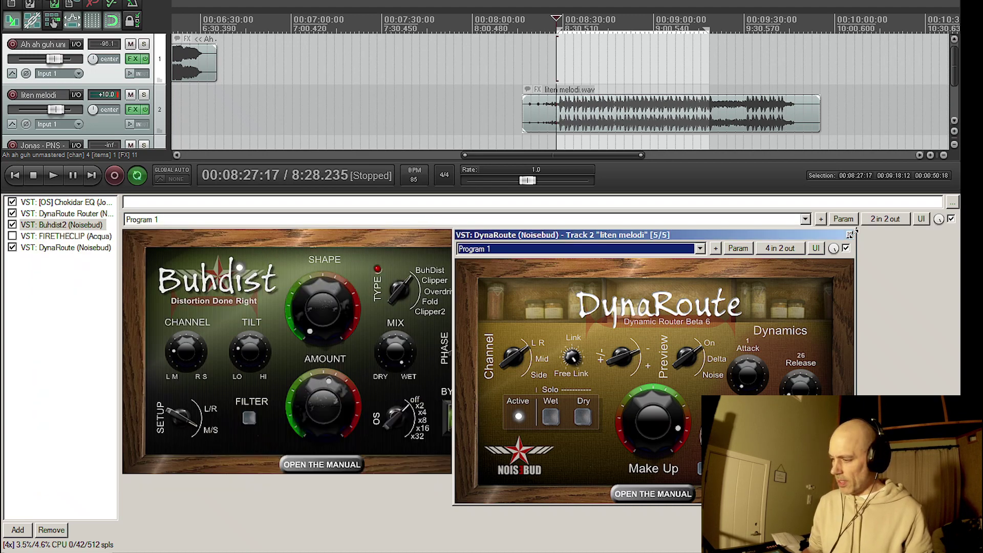
click(849, 234)
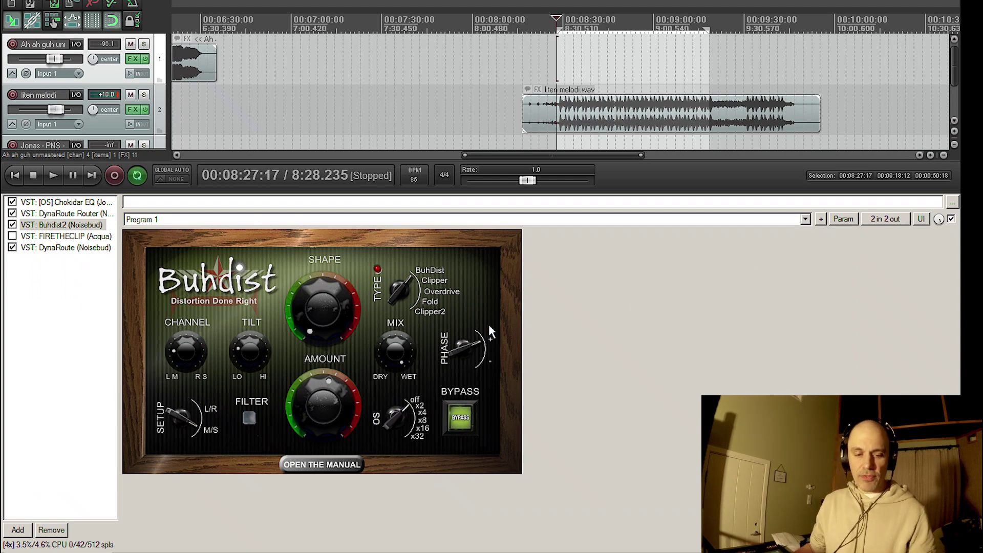
click(6, 552)
- Audition the Sad eyes (demo) item on track 3 from about 11:34, just before its loud section
scroll(535, 167, down, 6)
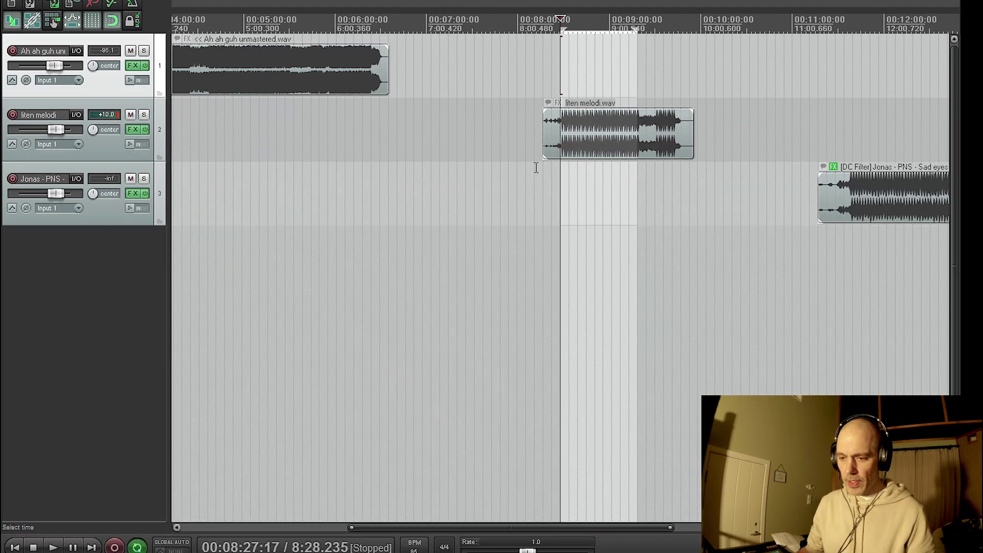
click(453, 242)
scroll(686, 253, up, 8)
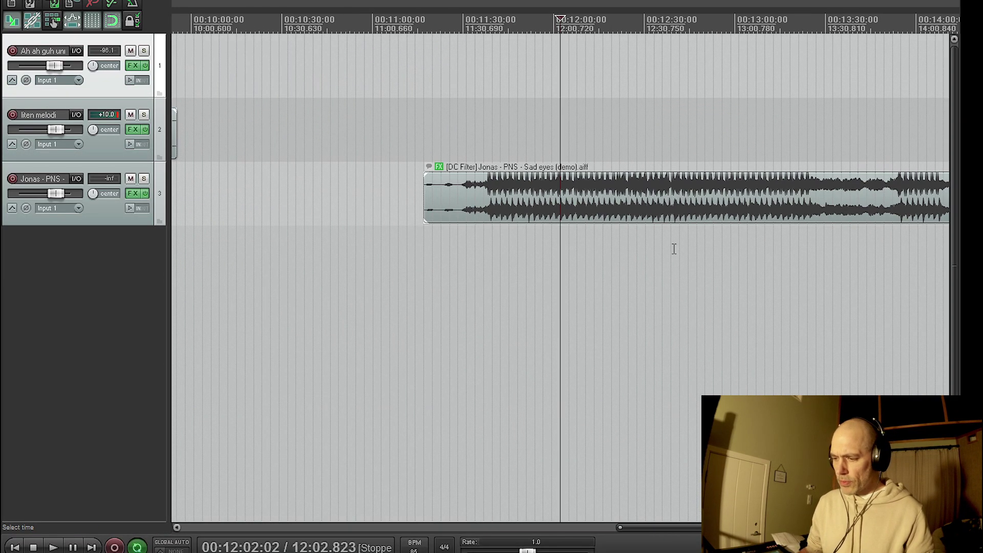
scroll(651, 275, down, 3)
click(527, 238)
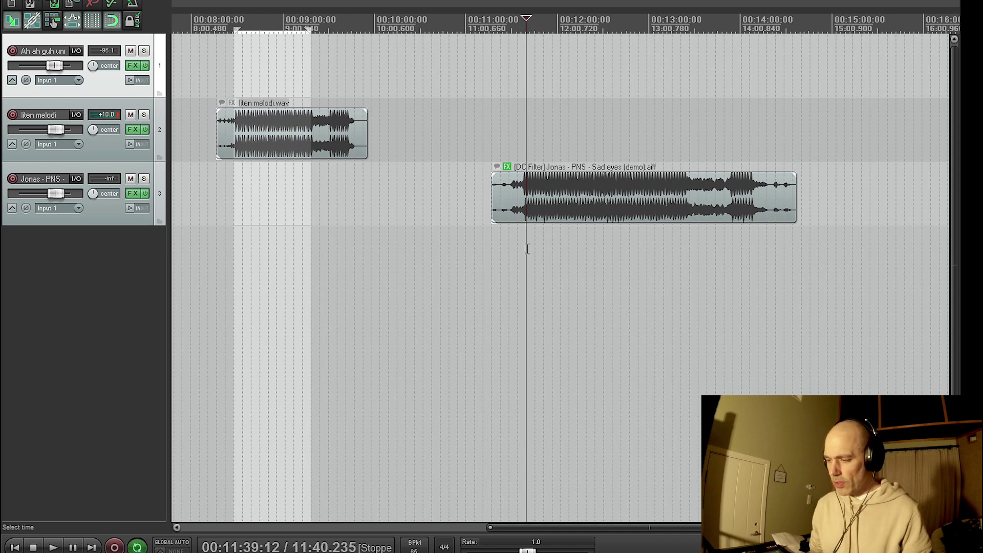
click(510, 238)
click(517, 229)
key(space)
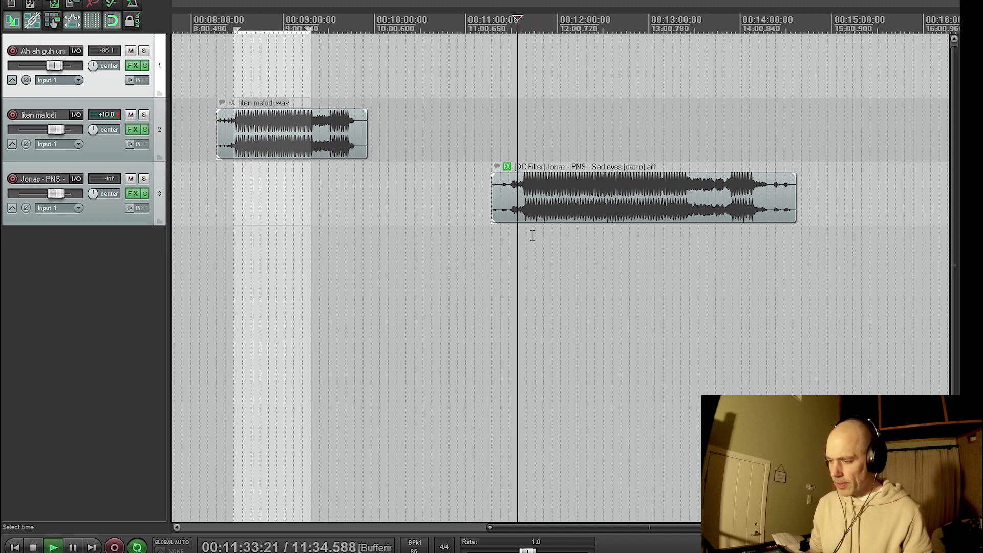
scroll(609, 254, up, 3)
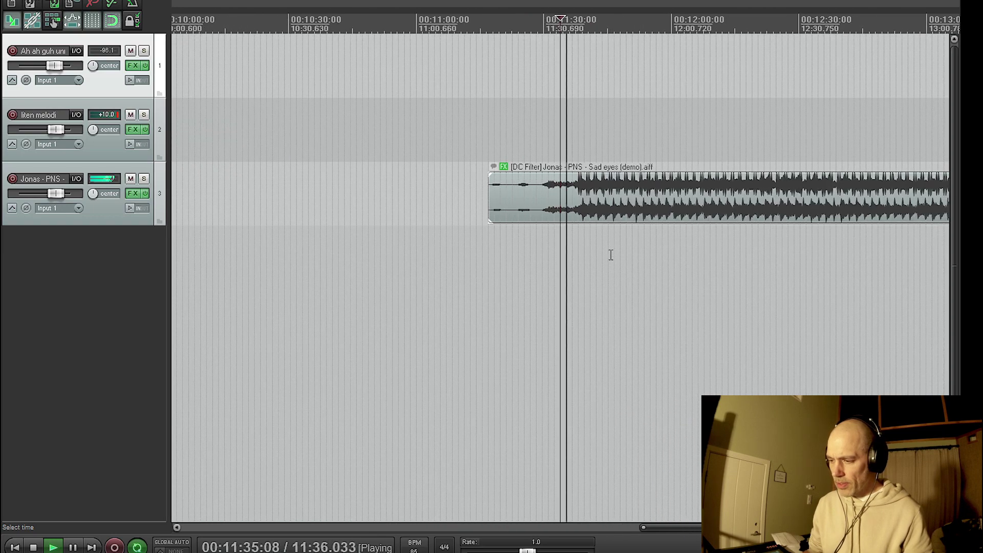
scroll(605, 264, down, 6)
scroll(602, 268, up, 4)
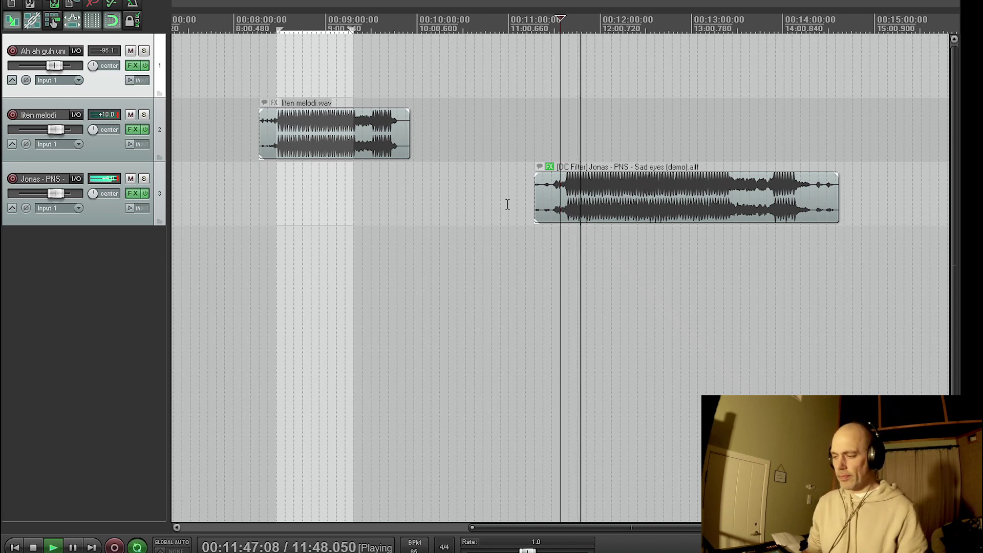
key(space)
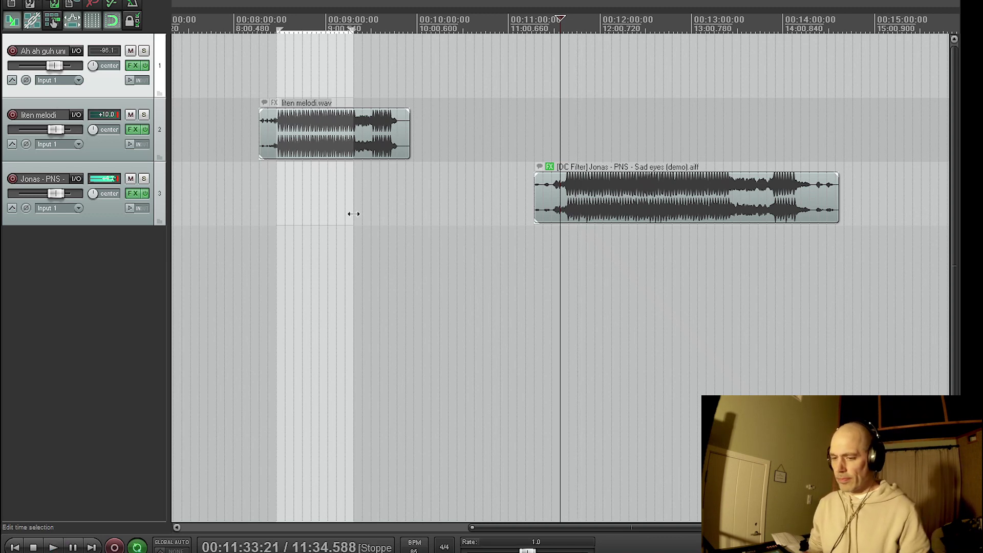
- Open track 3's effects chain and inspect DynaRoute's side-chain filter spectrum while playing from about 11:45, then close the filter and stop playback
click(132, 194)
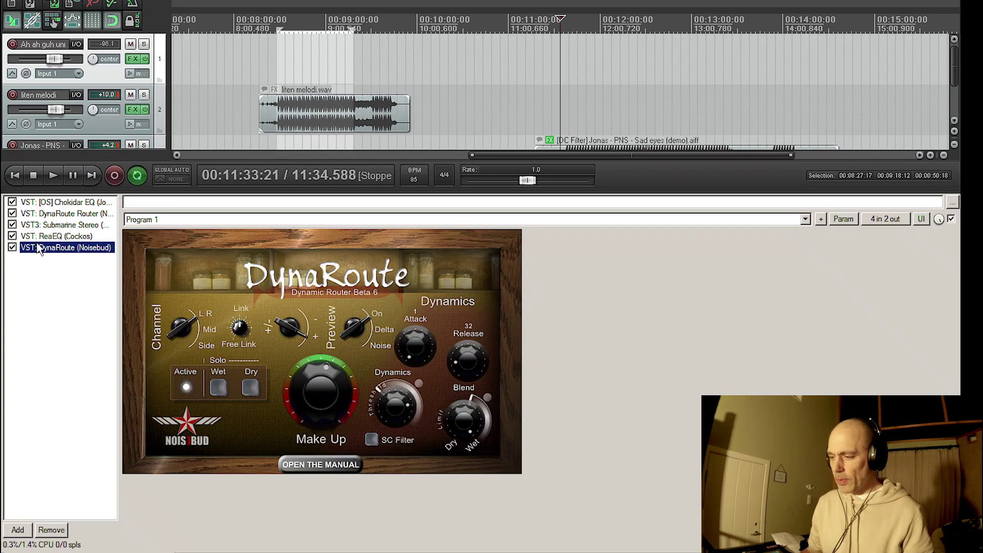
click(372, 439)
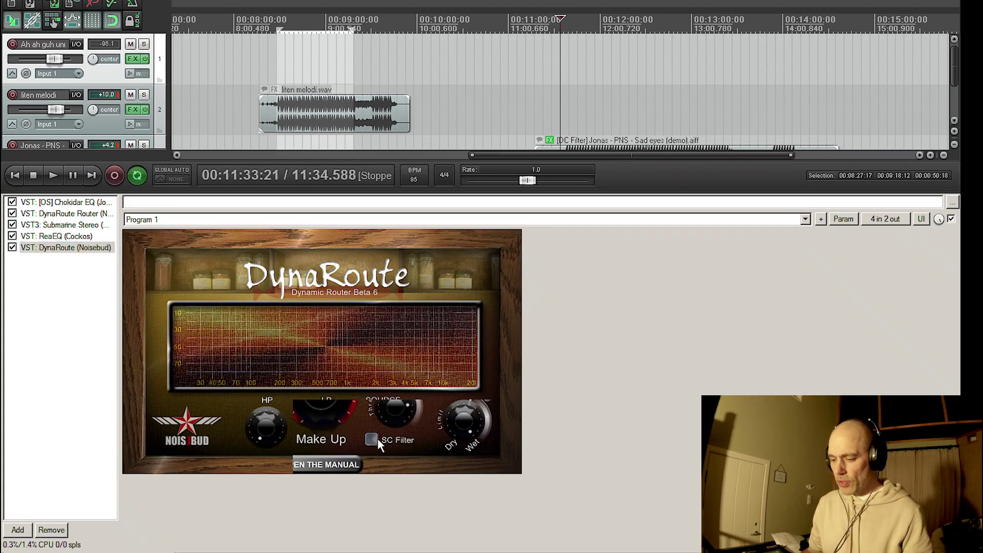
click(582, 110)
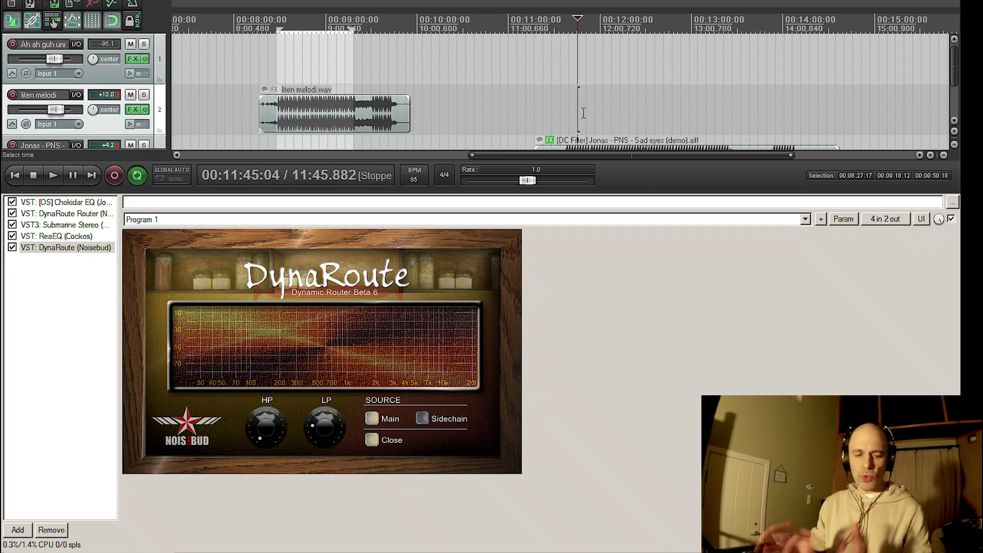
key(space)
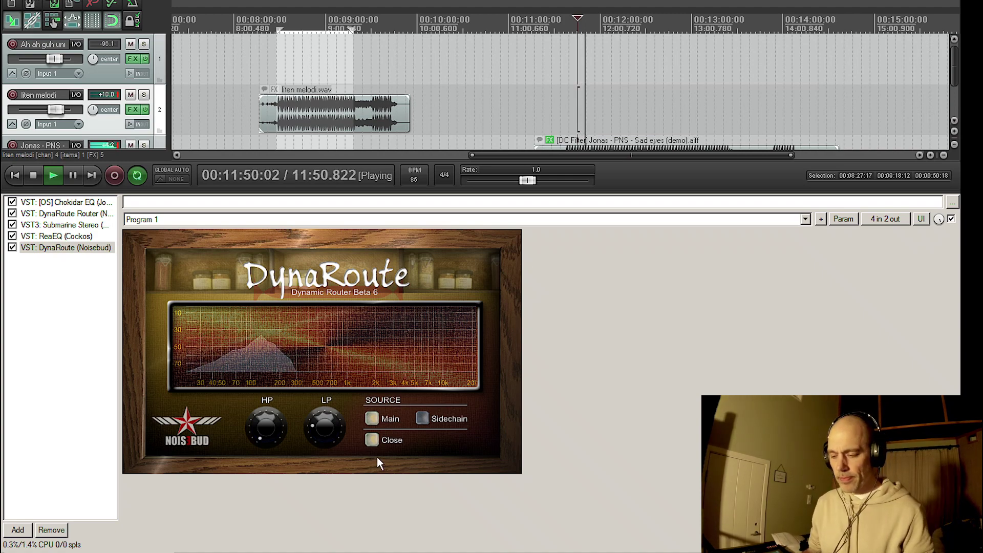
click(372, 440)
click(373, 440)
key(space)
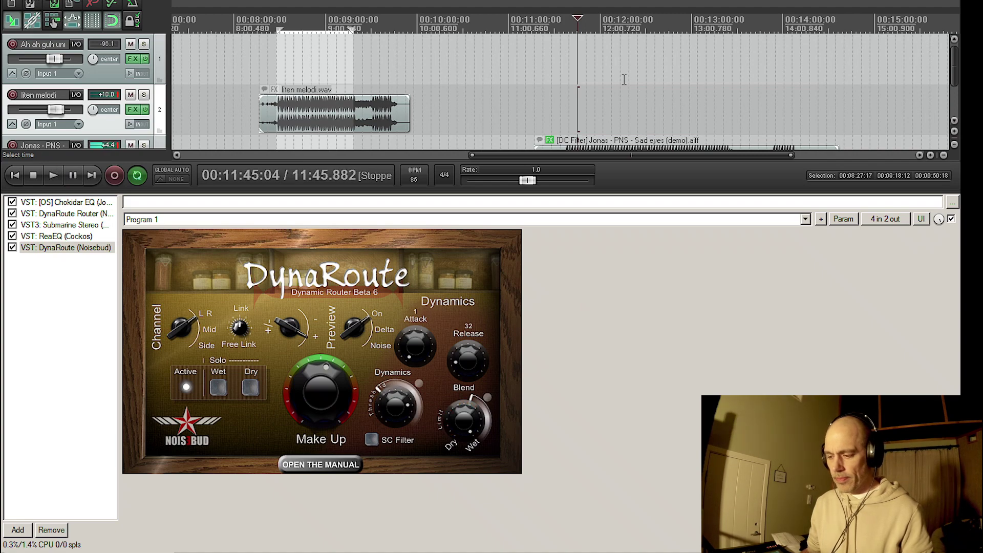
- Show Submarine Stereo's settings, place the edit cursor at about 11:40 and float DynaRoute's window over that plug-in
click(86, 229)
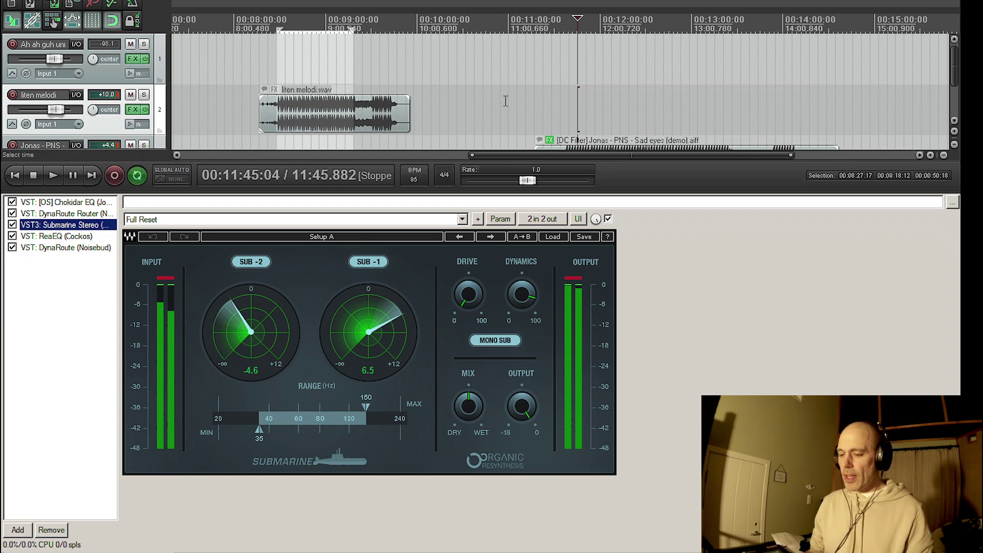
click(567, 107)
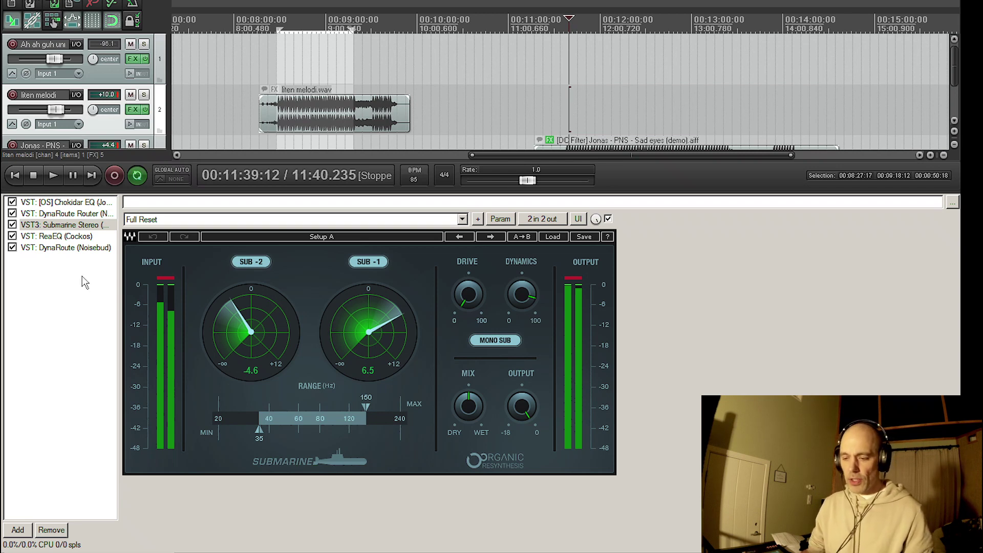
click(66, 248)
double_click(66, 248)
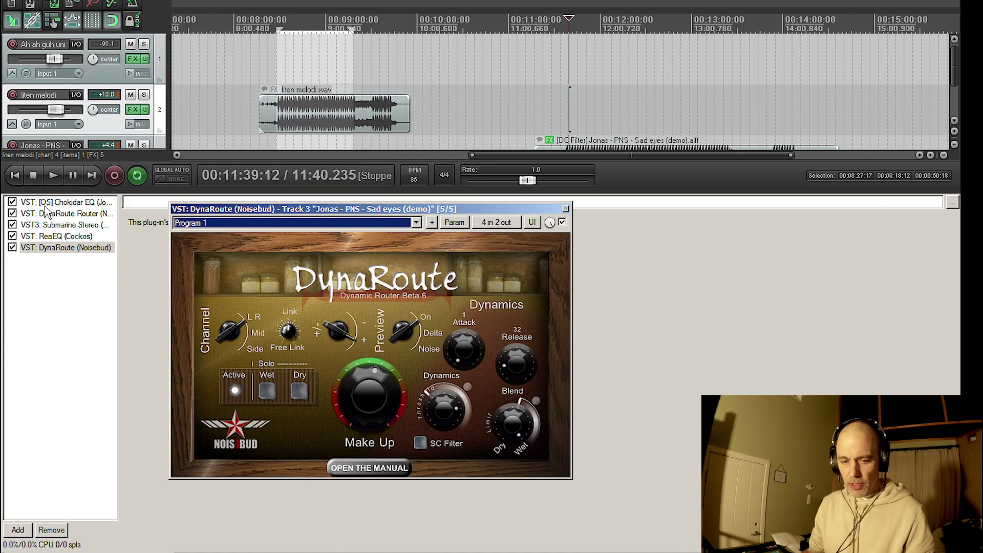
click(71, 225)
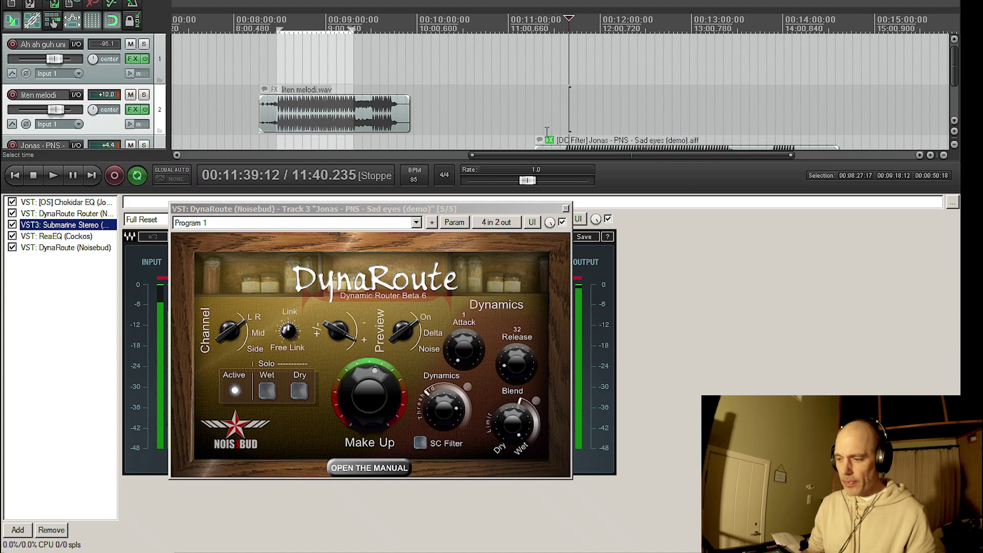
drag(419, 215, 452, 274)
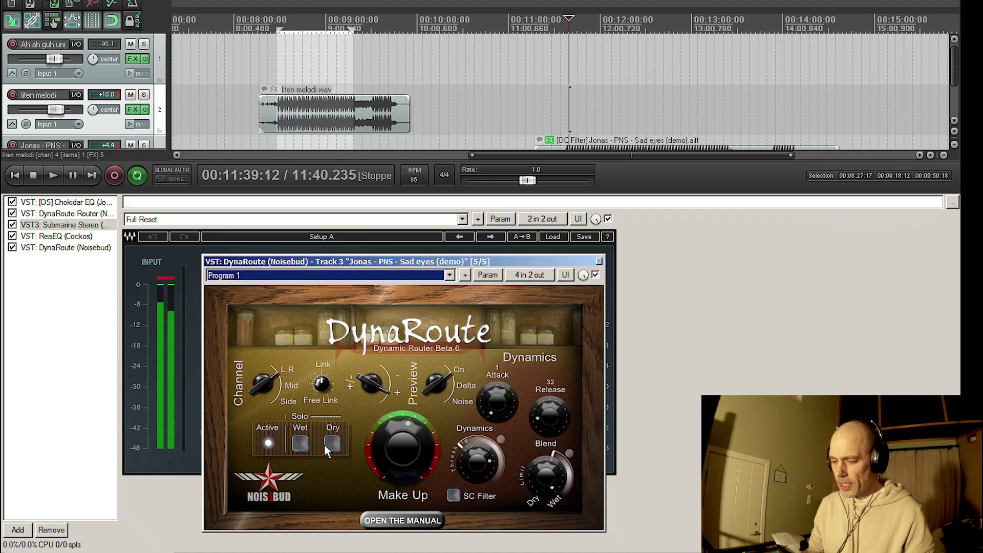
- Compare DynaRoute's dry solo, wet solo and blended output on Sad eyes during playback from about 11:40, then stop
click(301, 443)
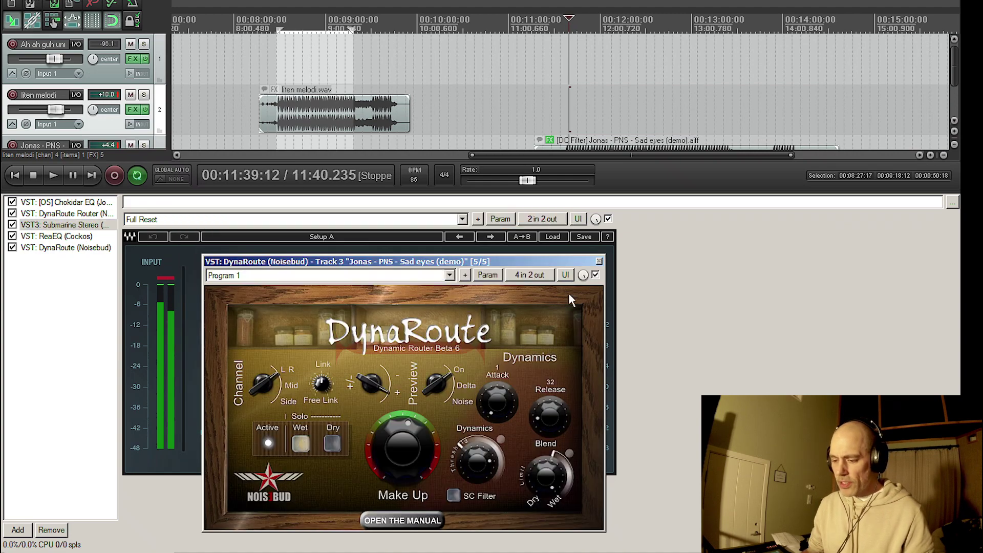
click(332, 444)
key(space)
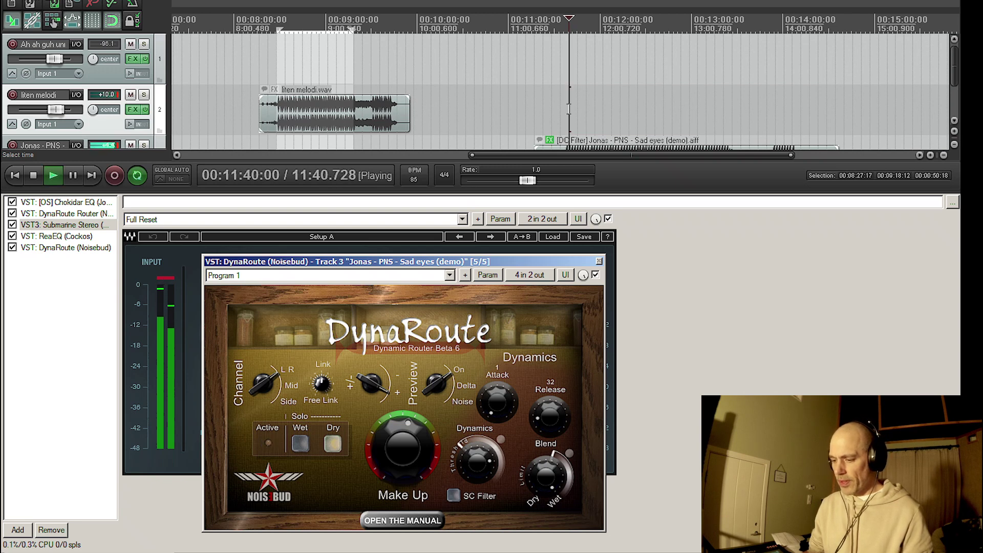
click(301, 443)
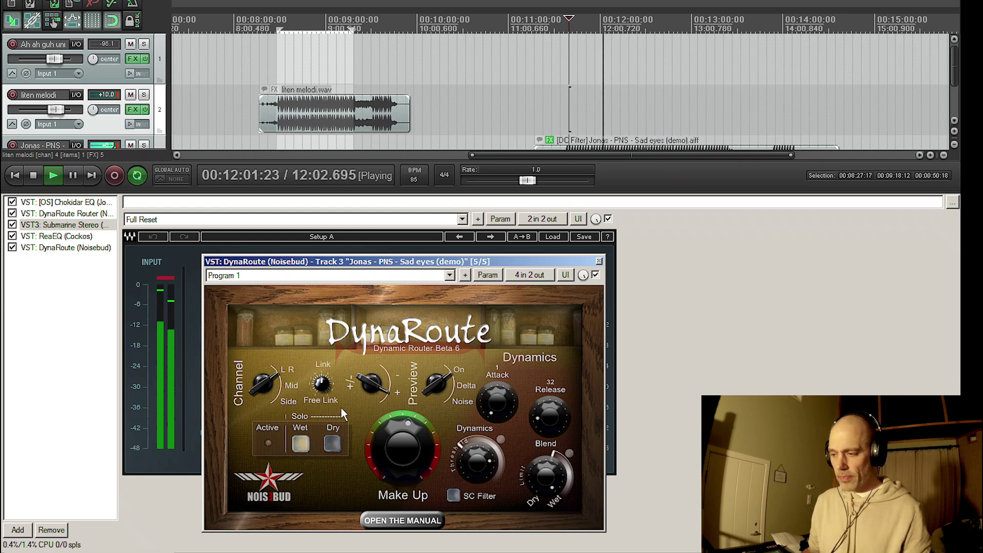
click(303, 443)
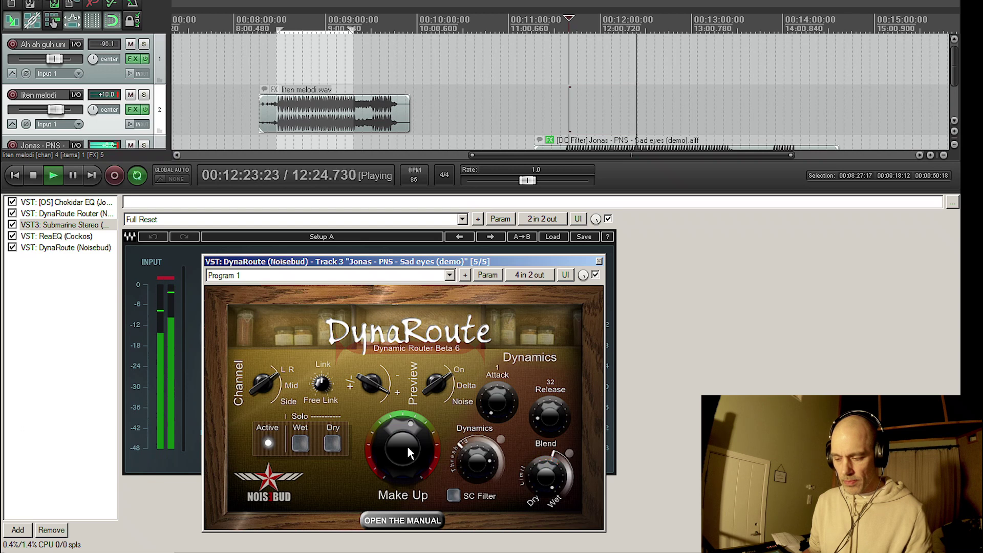
click(336, 444)
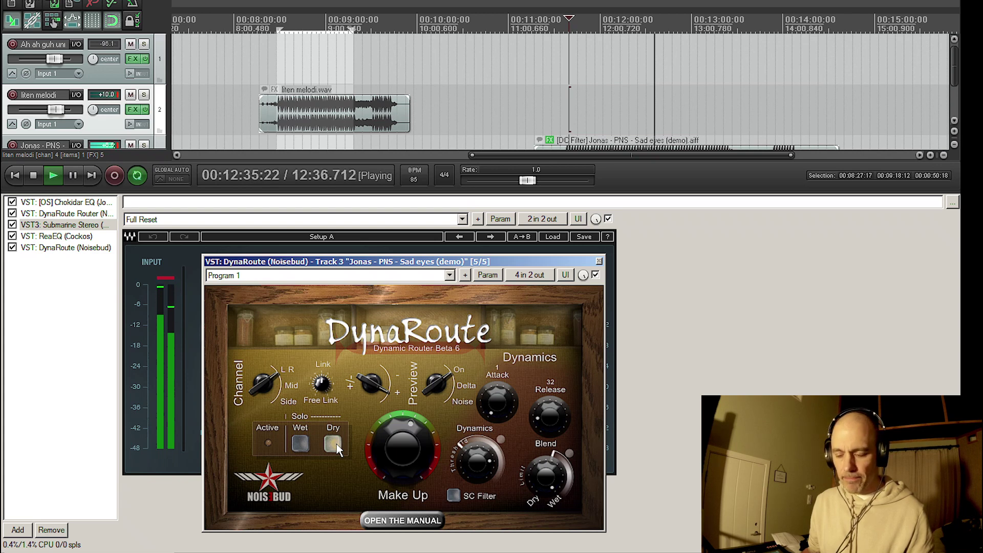
click(336, 444)
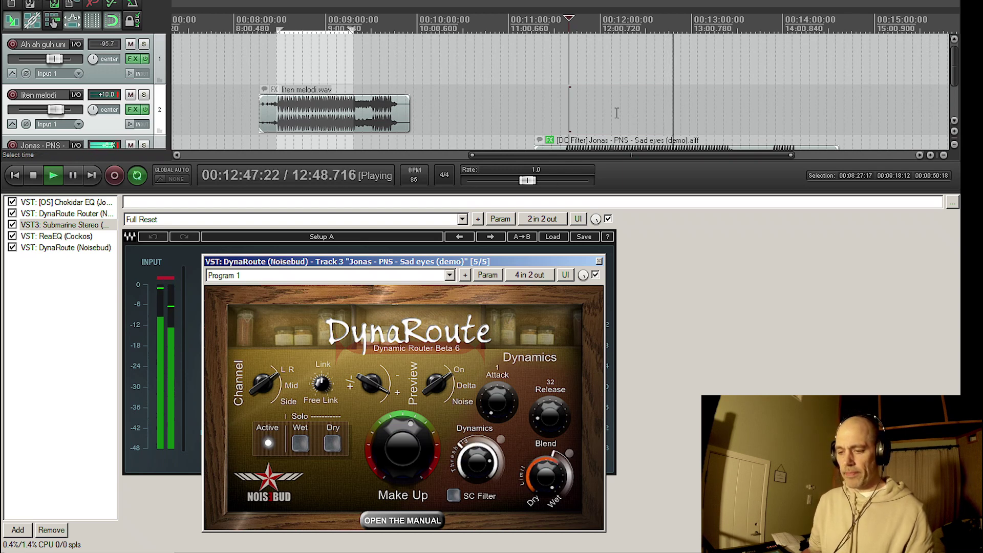
key(space)
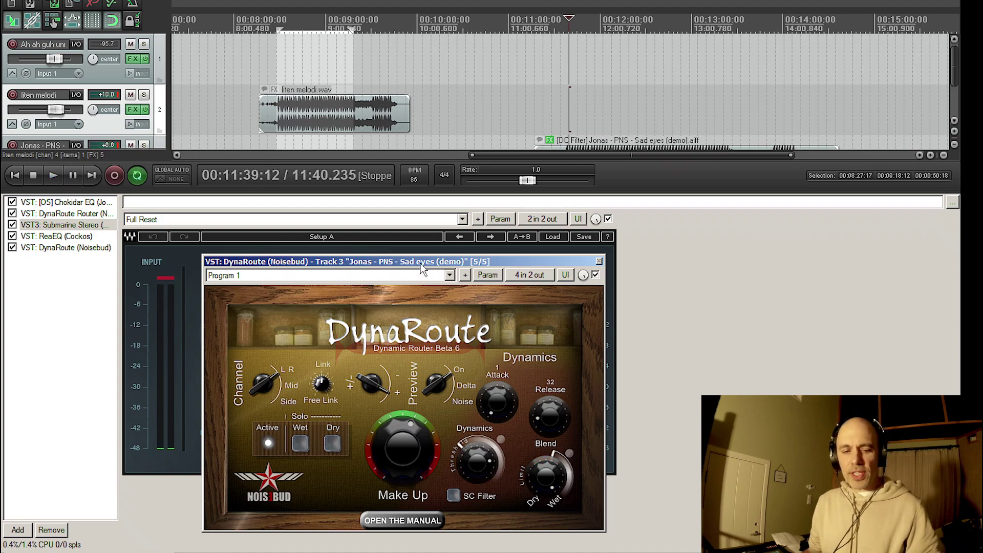
- Move the DynaRoute window aside to show Submarine's settings, then hide track 3's effects chain and close DynaRoute
drag(420, 265, 696, 236)
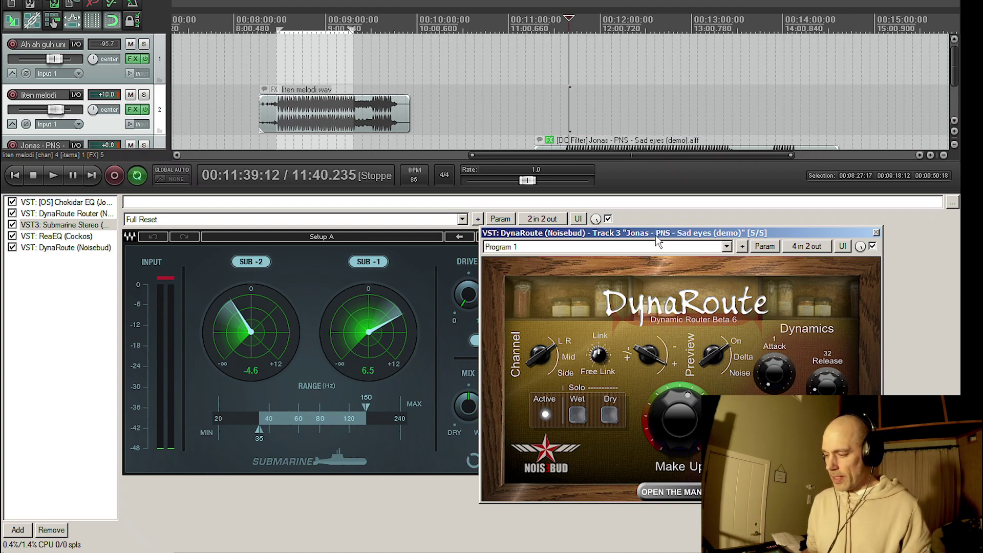
drag(654, 232, 335, 208)
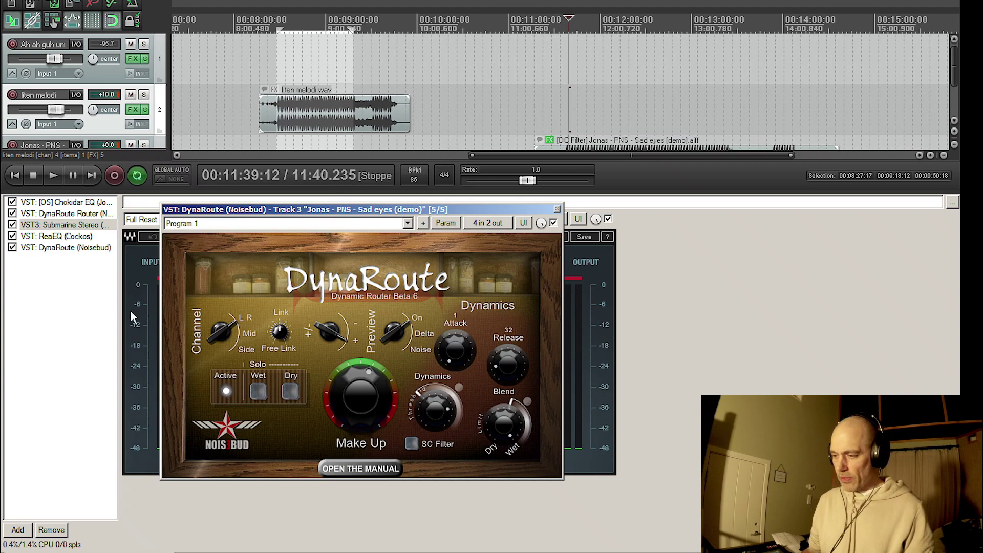
key(alt+d)
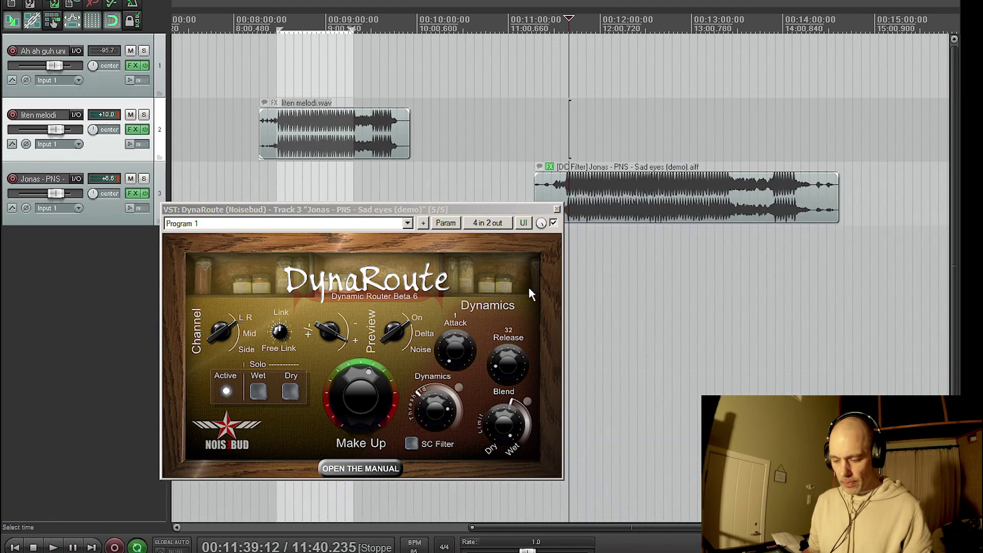
click(557, 209)
- Place the edit cursor at about 0:08 near the start of Ah ah guh unmastered and open track 1's effects chain
scroll(479, 256, down, 4)
click(198, 143)
scroll(256, 148, up, 5)
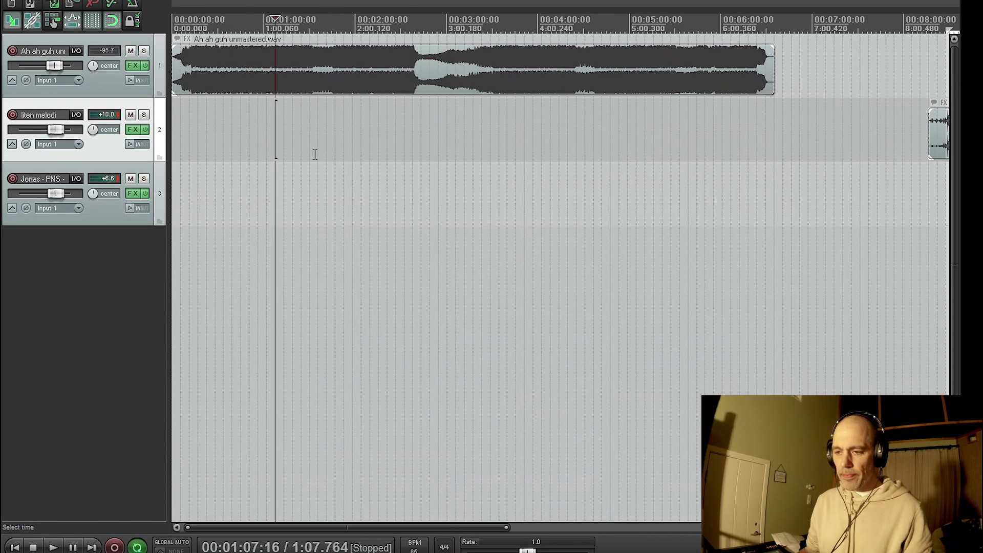
click(208, 112)
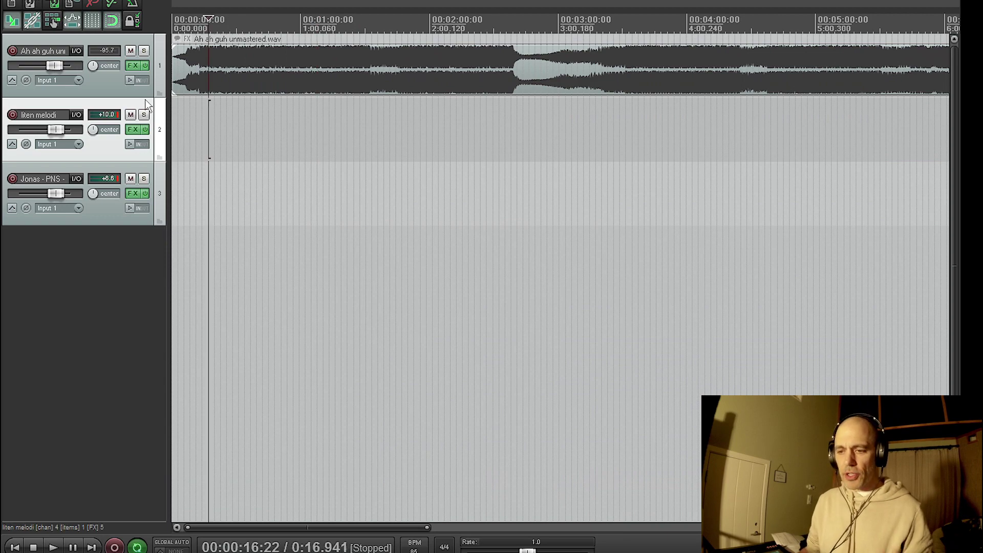
click(203, 109)
click(191, 116)
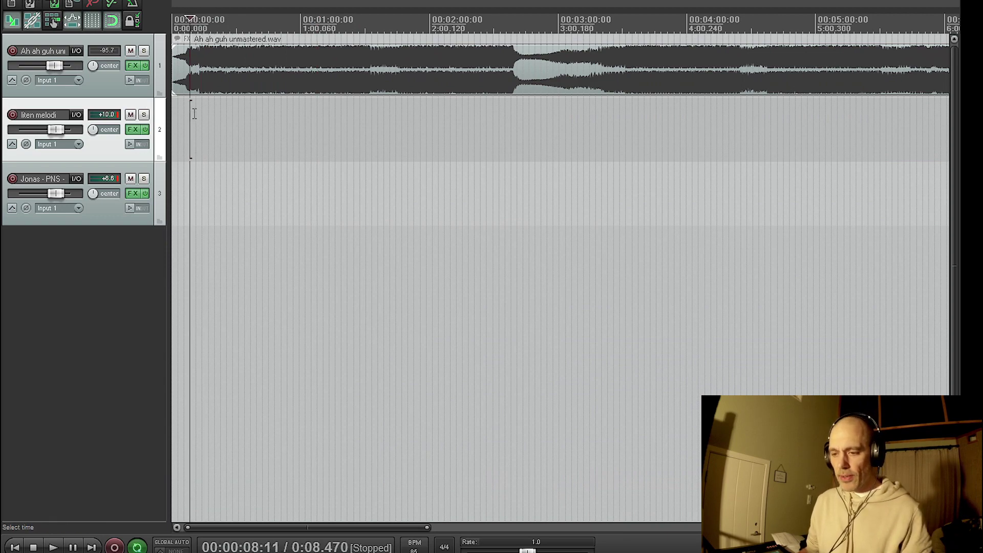
click(131, 67)
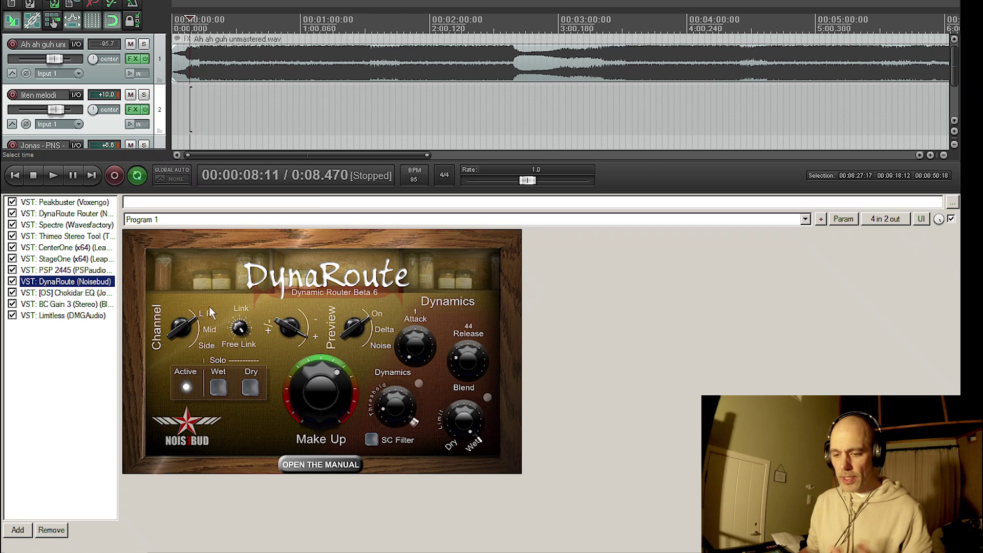
- Disable the PSP 2445 reverb on track 1, place the edit cursor at about 0:19.8 and turn off DynaRoute's dry solo
click(12, 270)
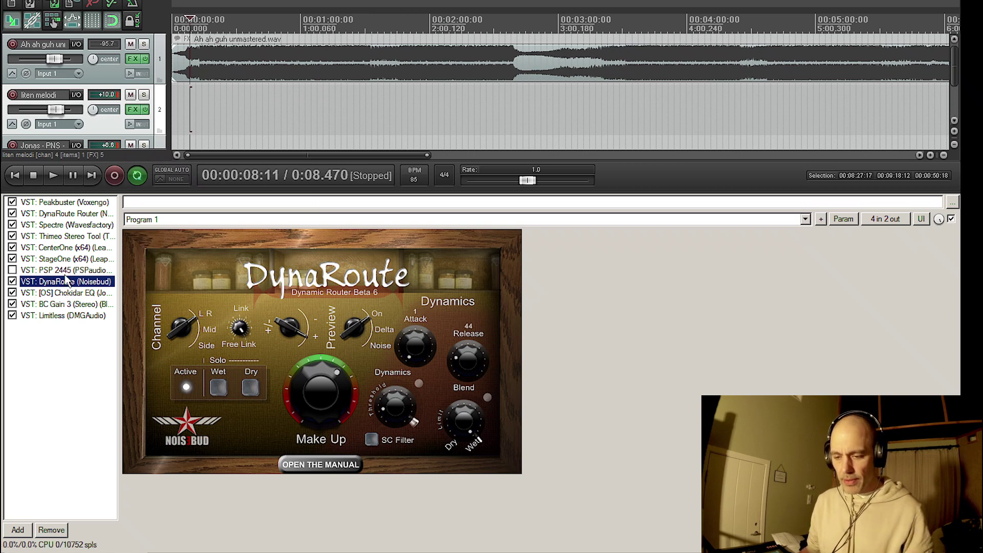
click(215, 19)
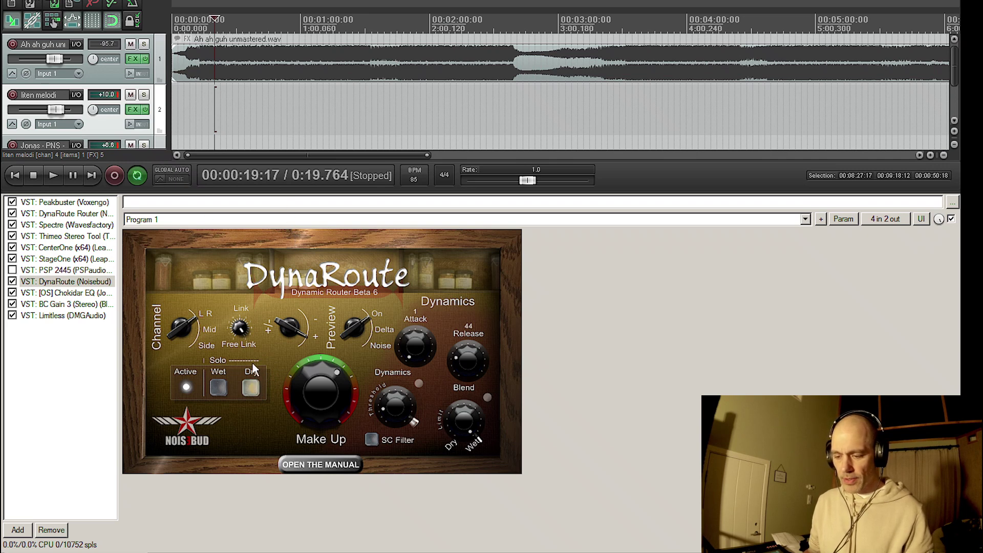
click(251, 388)
- Bypass track 1's effects and audition the unprocessed Ah ah guh mix from about 0:19.8, then stop playback
click(146, 59)
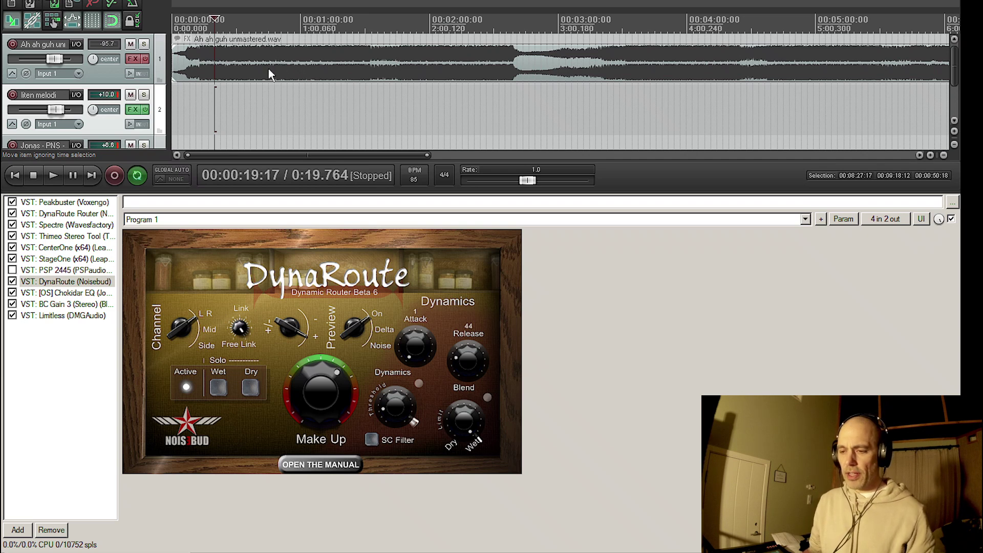
key(space)
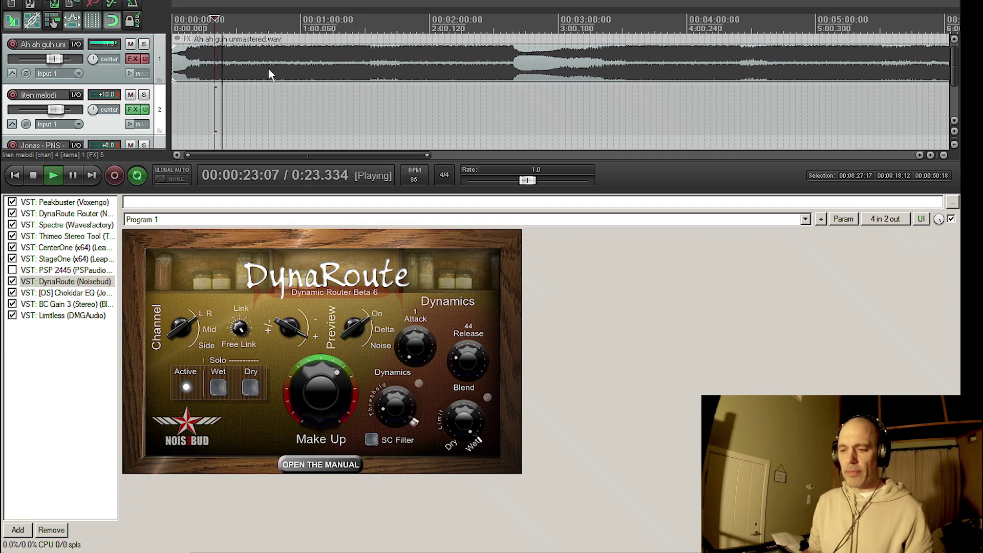
key(space)
- Re-enable track 1's effects, audition DynaRoute's soloed wet signal against the bypassed chain, and stop playback
click(146, 59)
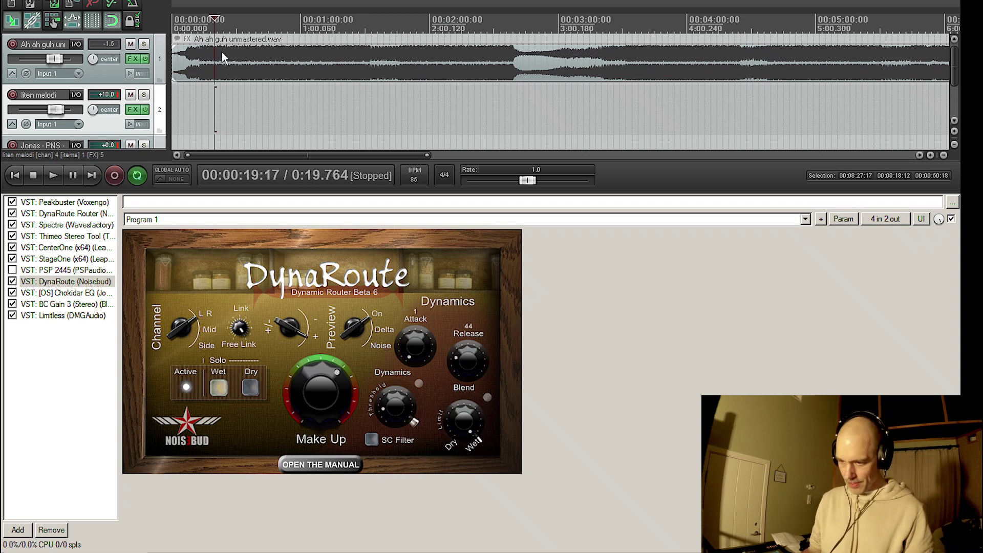
key(space)
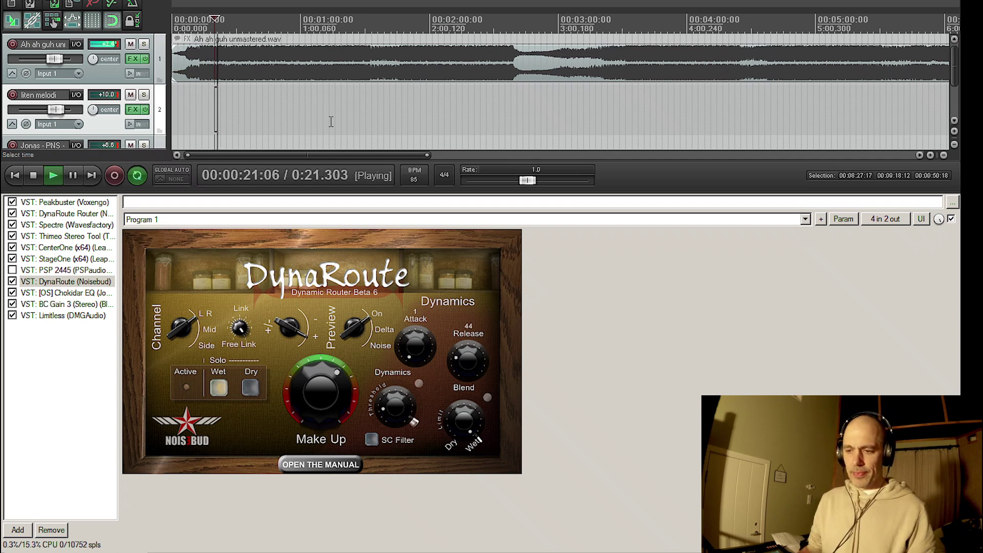
click(146, 57)
click(146, 58)
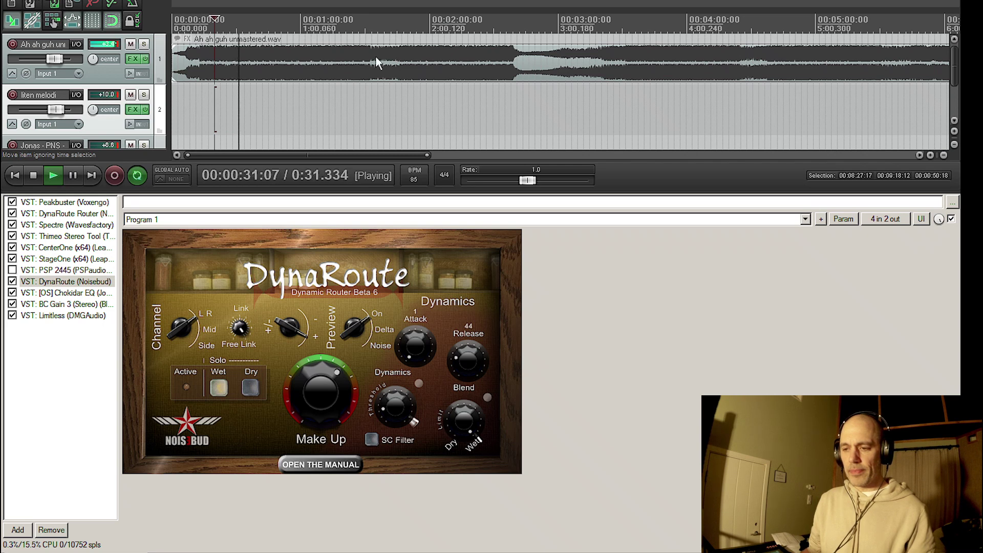
key(space)
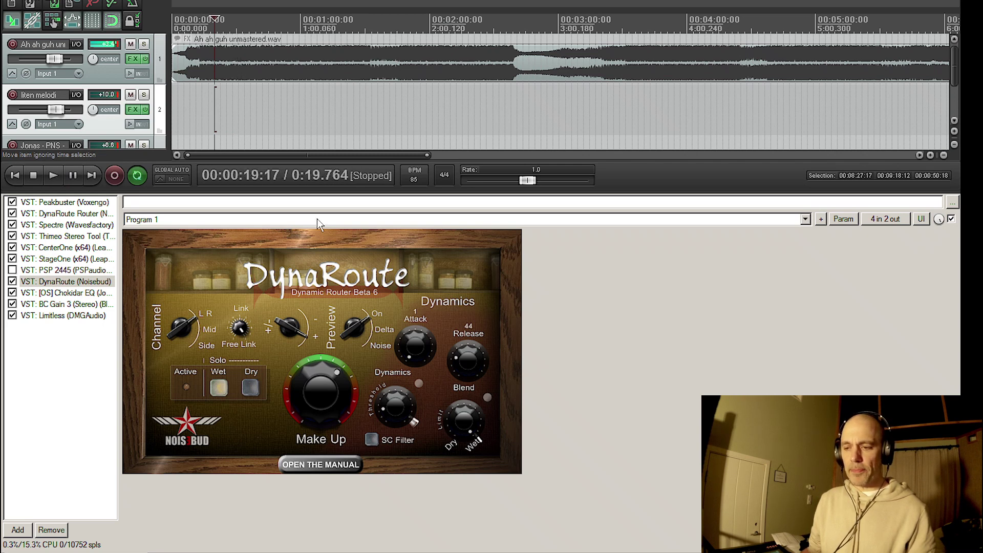
- Turn off DynaRoute's wet solo and compare the blended output with the dry solo during playback, then stop
click(219, 389)
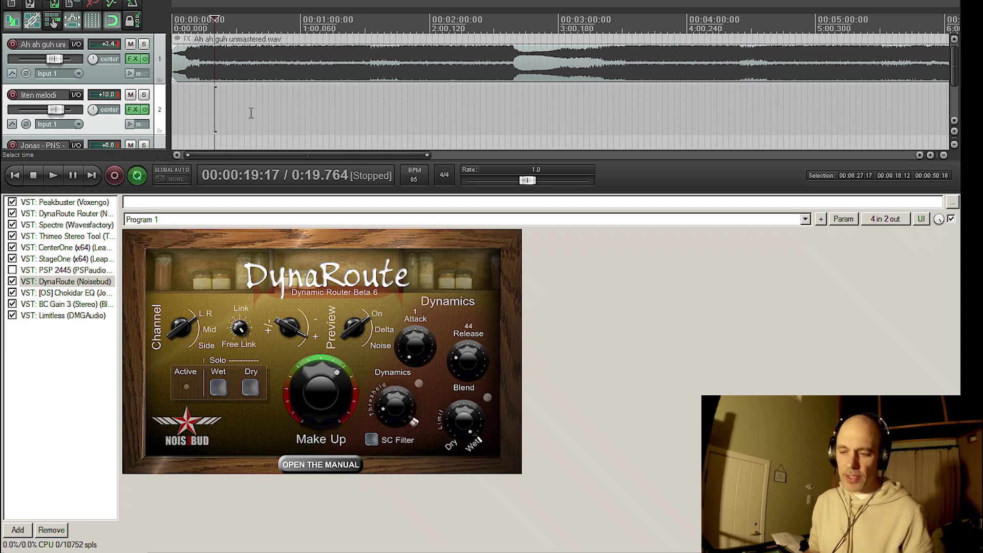
key(space)
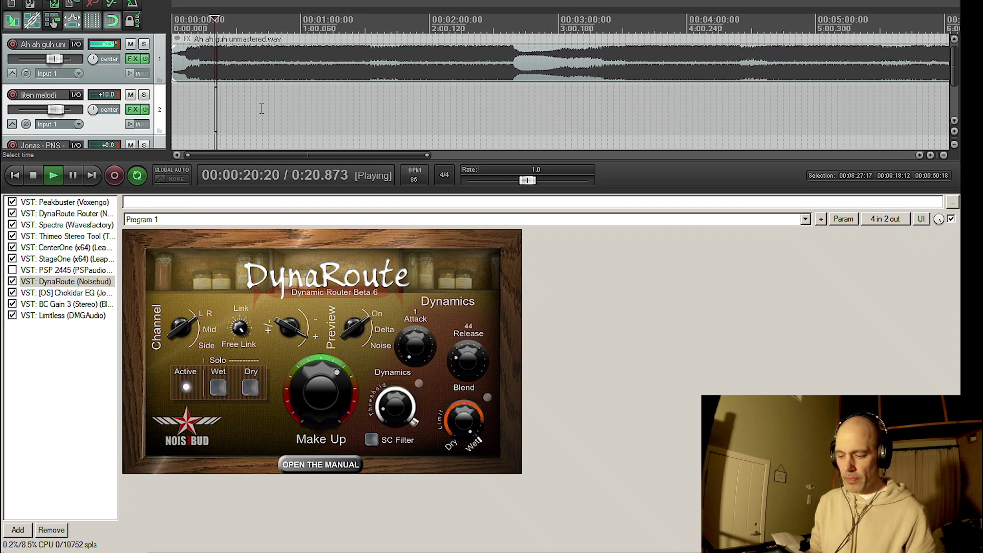
click(254, 386)
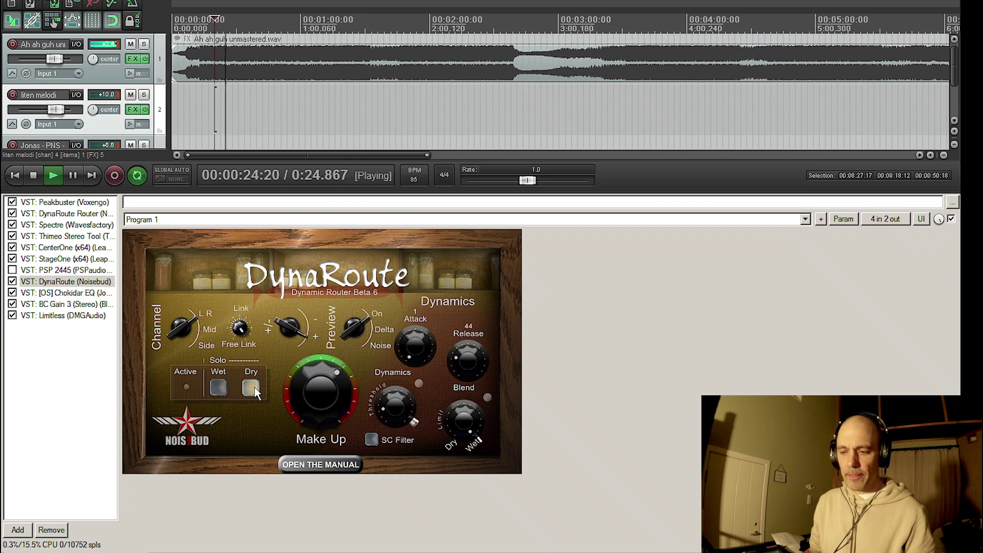
click(254, 387)
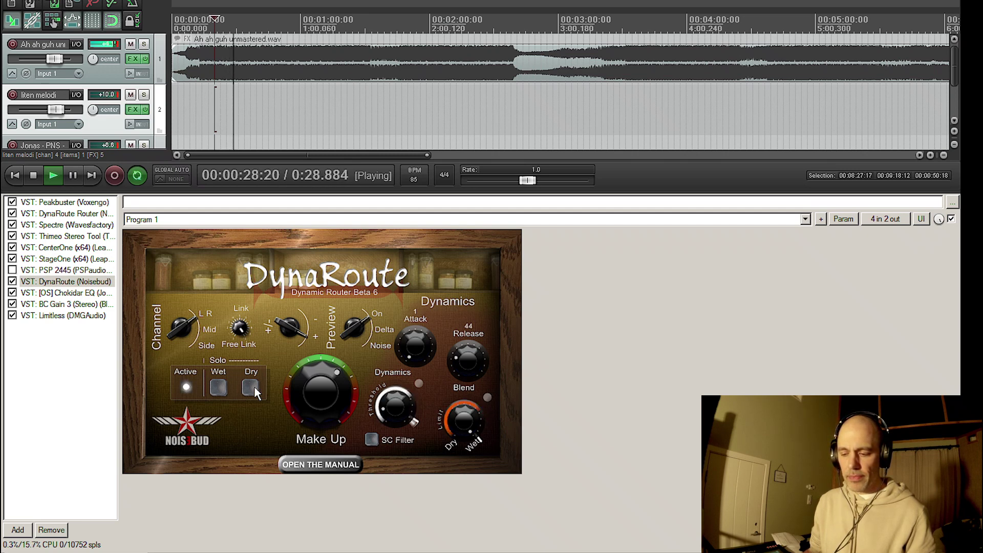
key(space)
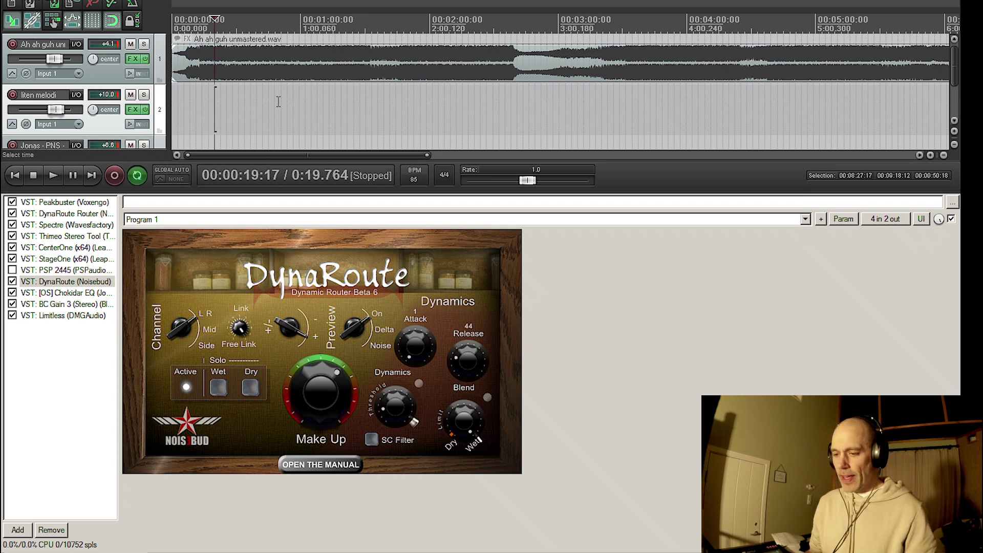
- Re-enable the PSP 2445 reverb on track 1 and open its plug-in pin connector
click(12, 271)
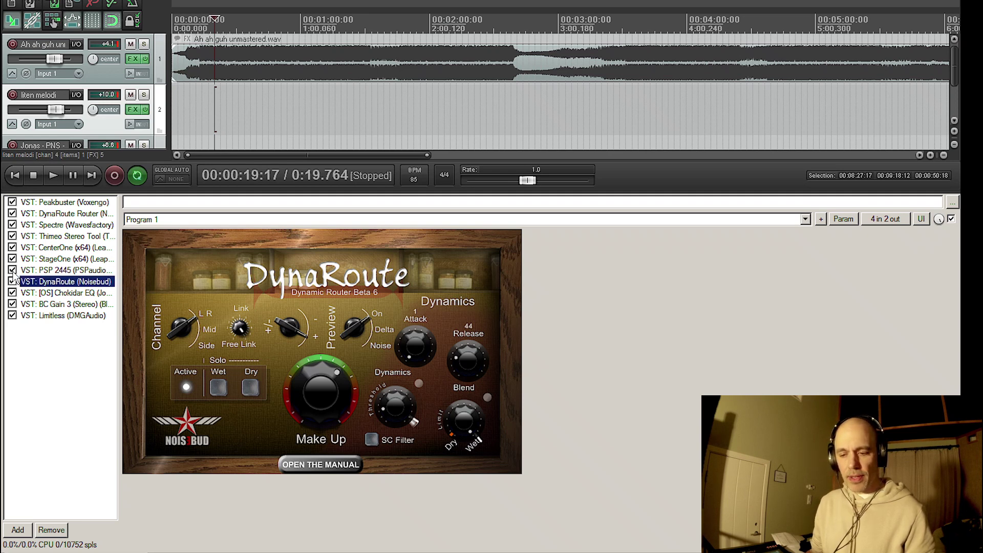
click(65, 271)
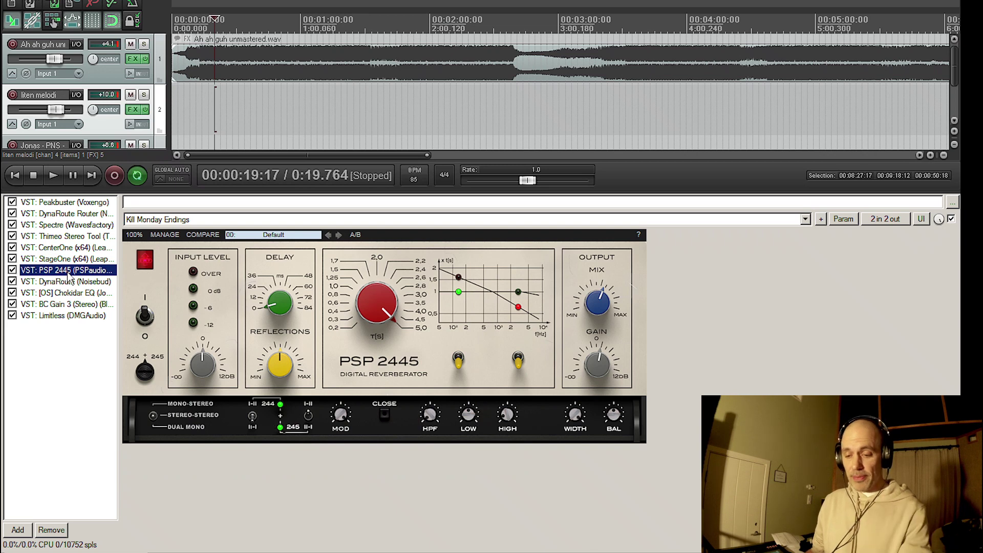
click(893, 220)
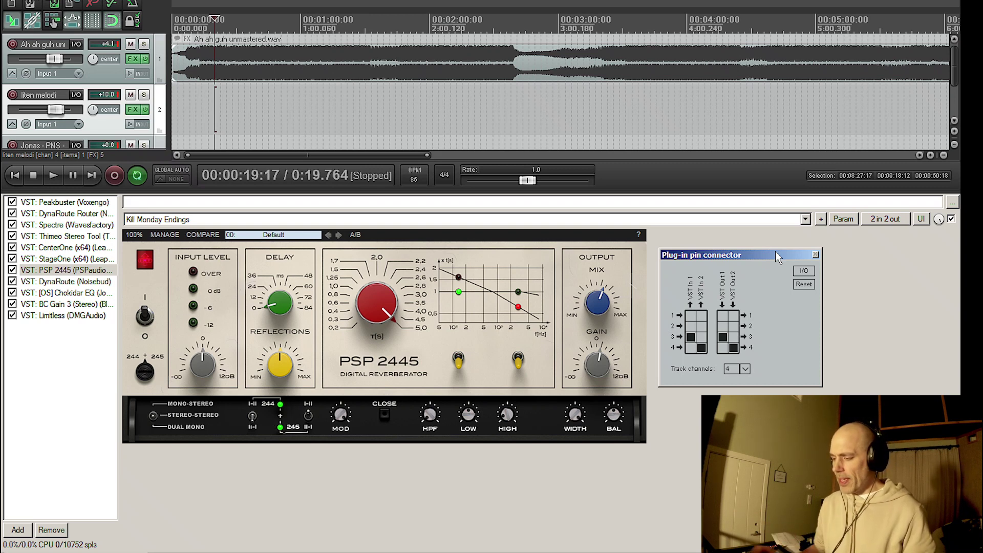
- Reroute PSP 2445's stereo inputs and outputs to track channels 1 and 2
click(721, 316)
click(733, 347)
click(733, 326)
click(723, 337)
click(701, 348)
click(690, 337)
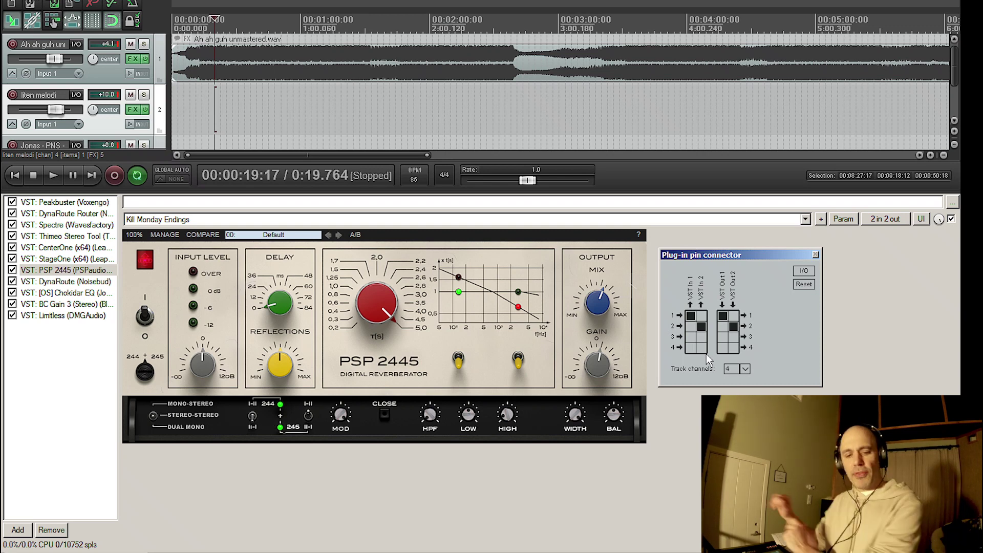
- Return PSP 2445's stereo inputs and outputs to track channels 3 and 4
click(691, 336)
click(701, 348)
click(702, 326)
click(691, 315)
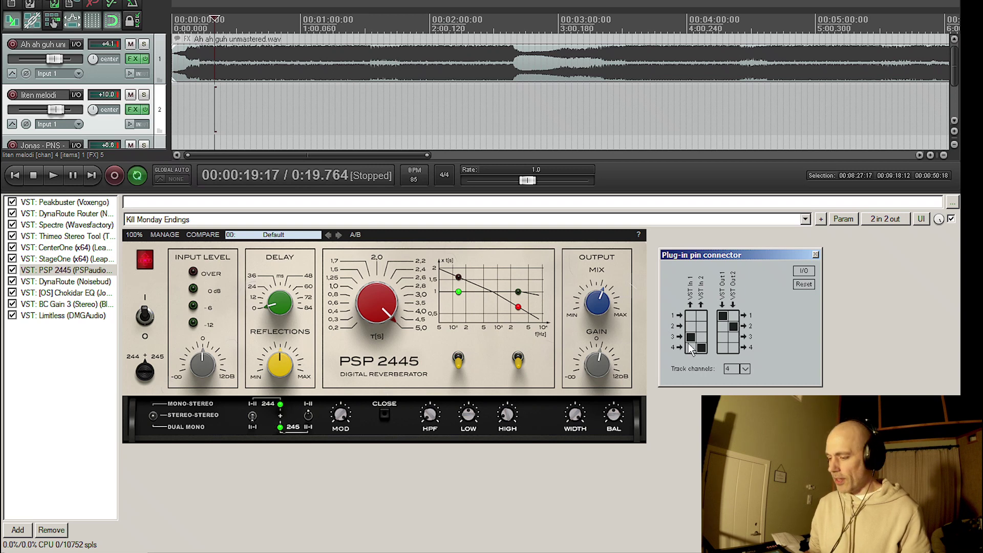
click(722, 337)
click(733, 347)
click(734, 326)
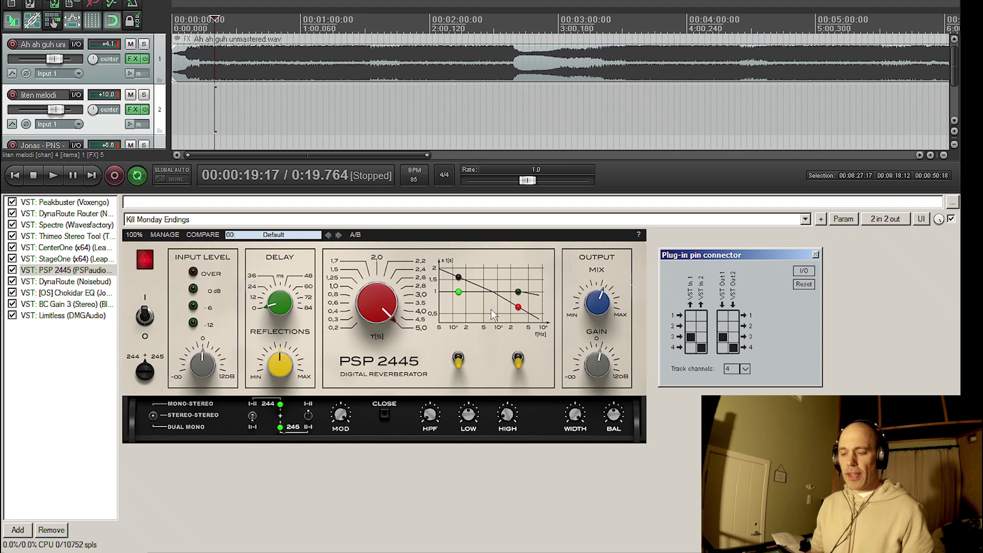
- Solo DynaRoute's dry signal, play the master from about 0:45, then stop and turn the dry solo off
click(66, 281)
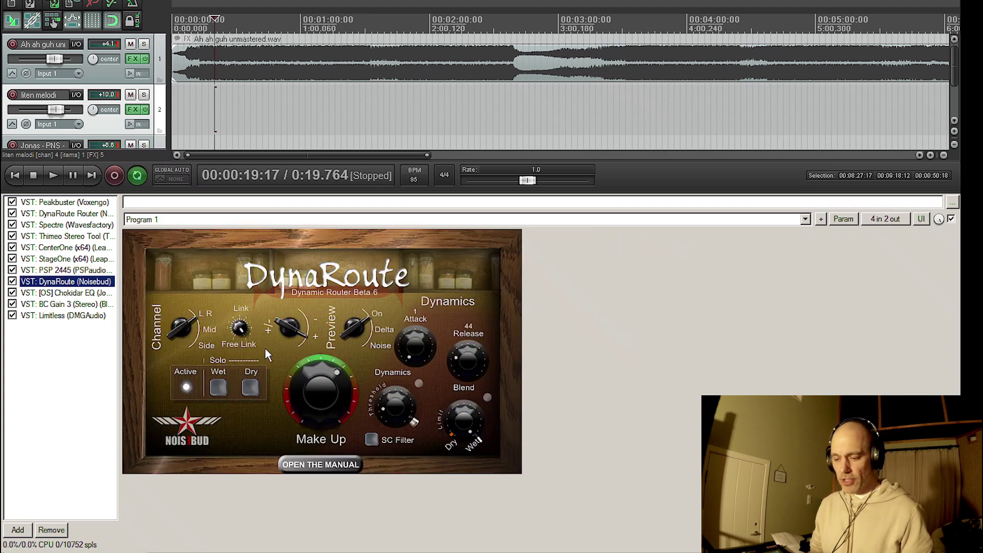
click(251, 387)
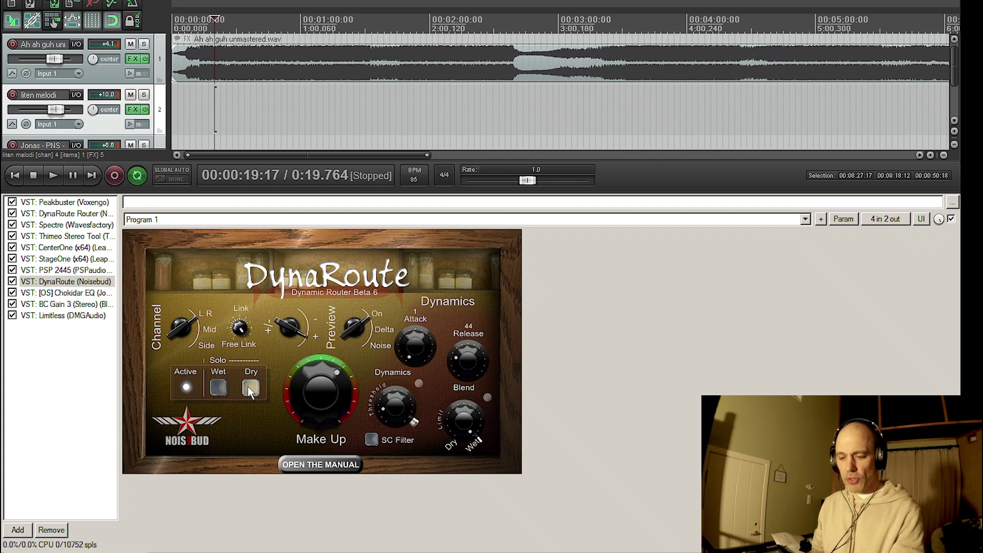
click(268, 93)
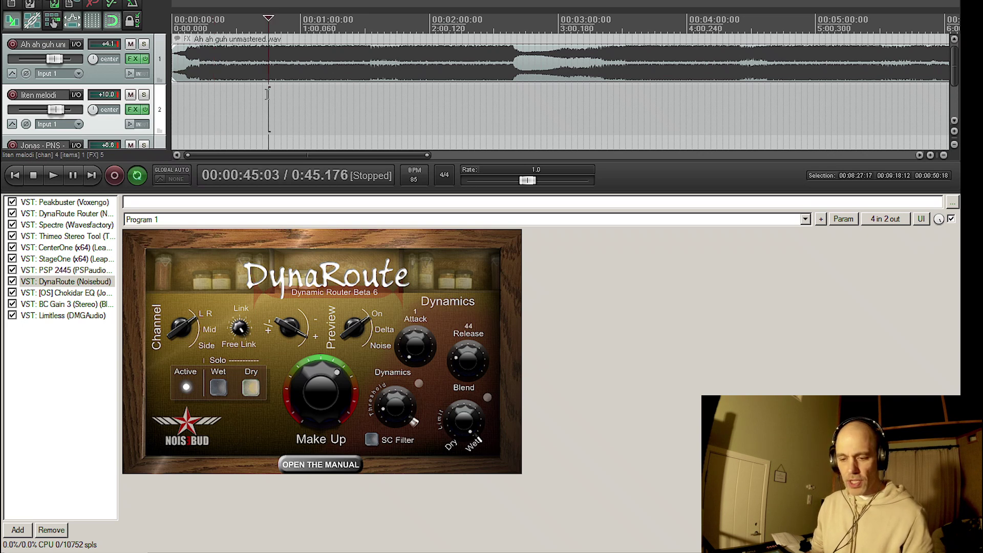
key(space)
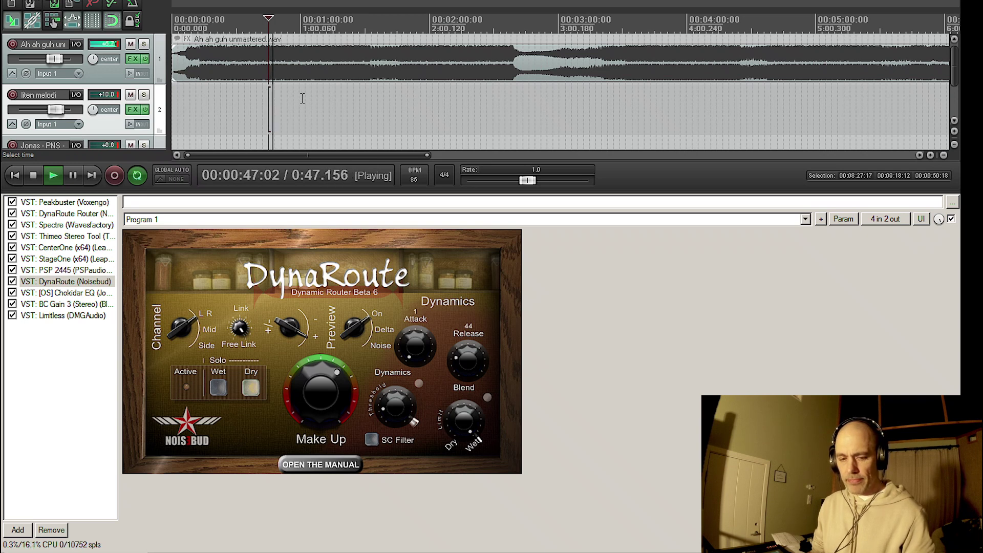
key(space)
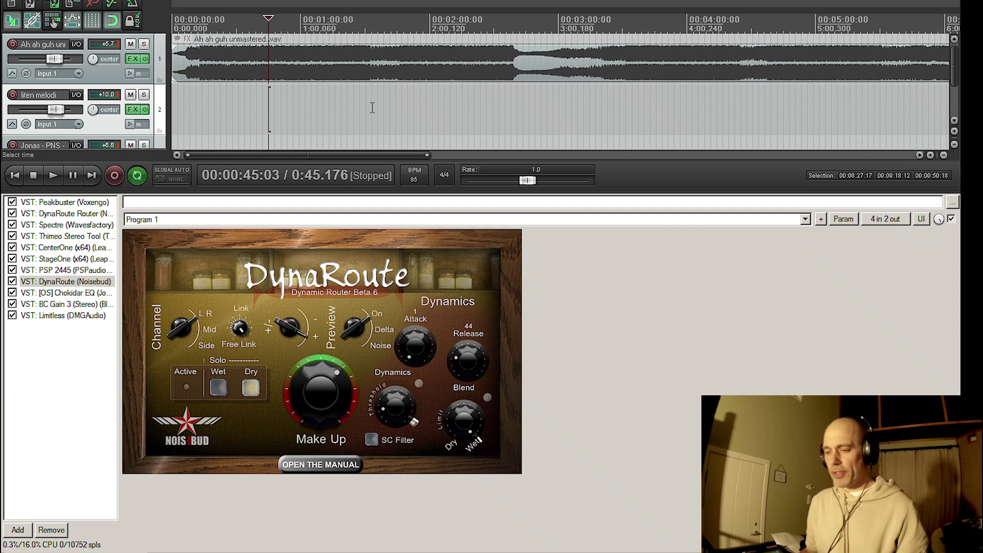
click(250, 388)
- Open DynaRoute's sidechain filter, watch its spectrum while playing the master from about 0:39, then stop and close the filter
click(257, 108)
click(226, 106)
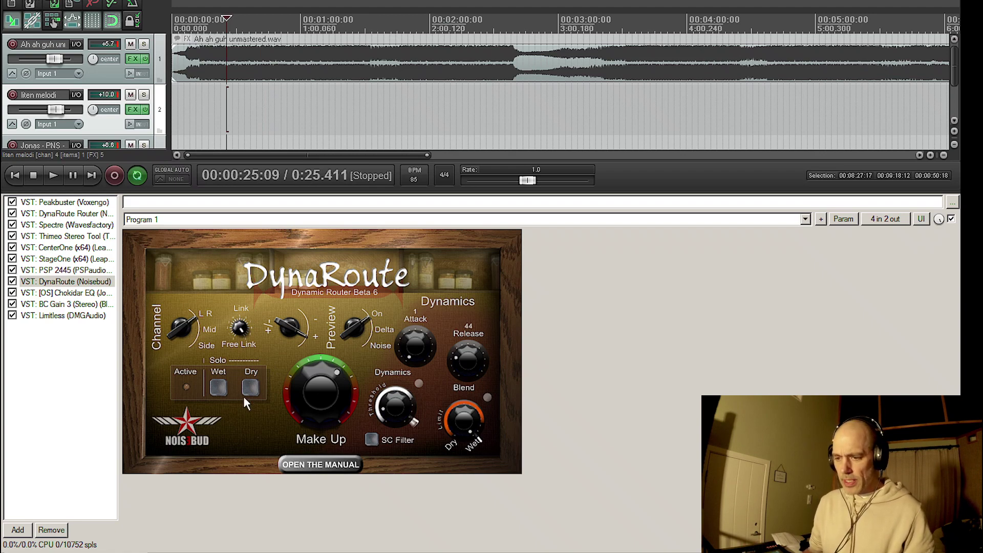
click(371, 439)
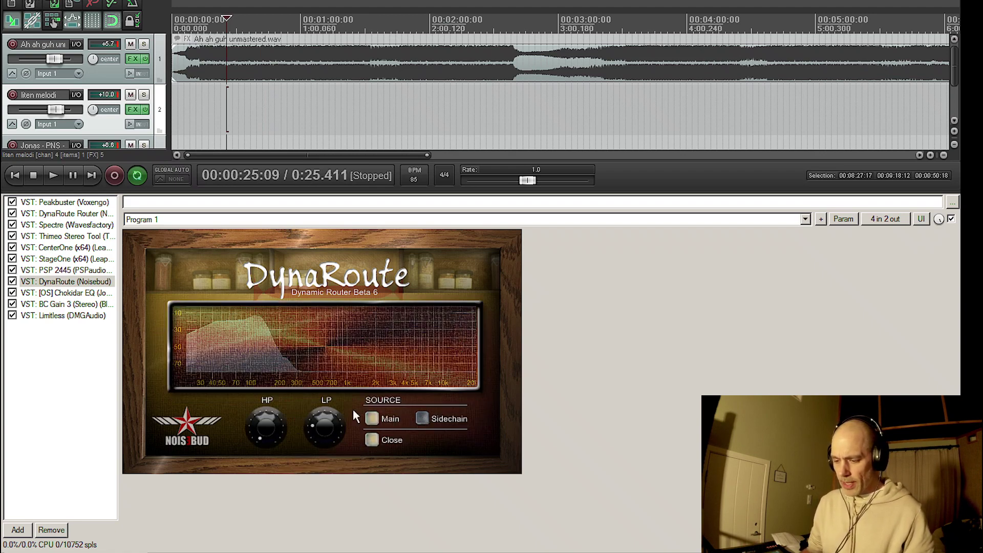
click(257, 105)
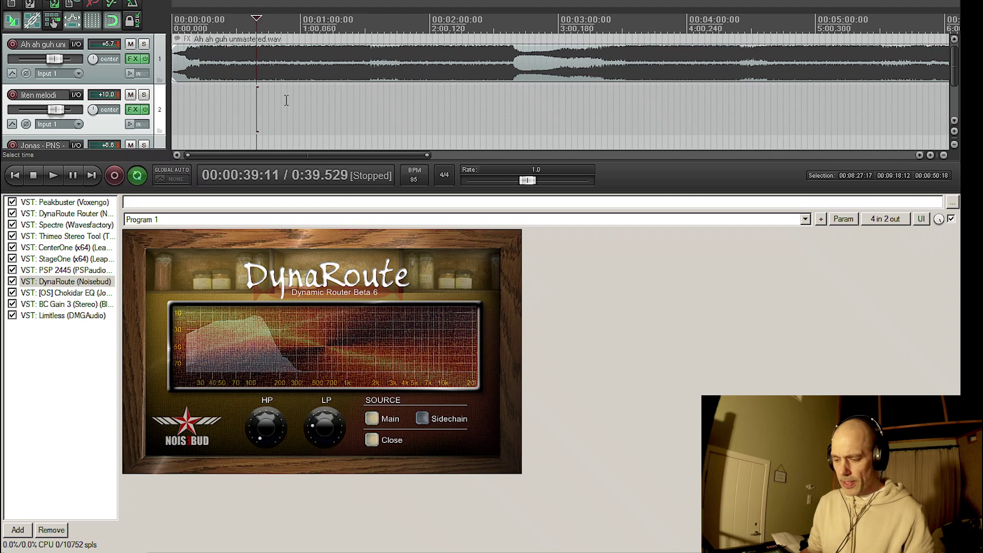
key(space)
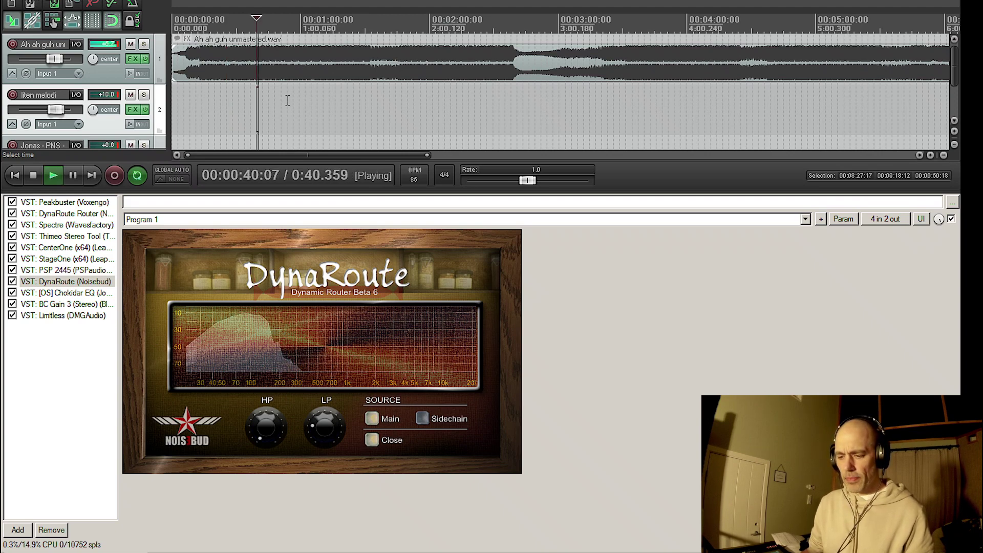
key(space)
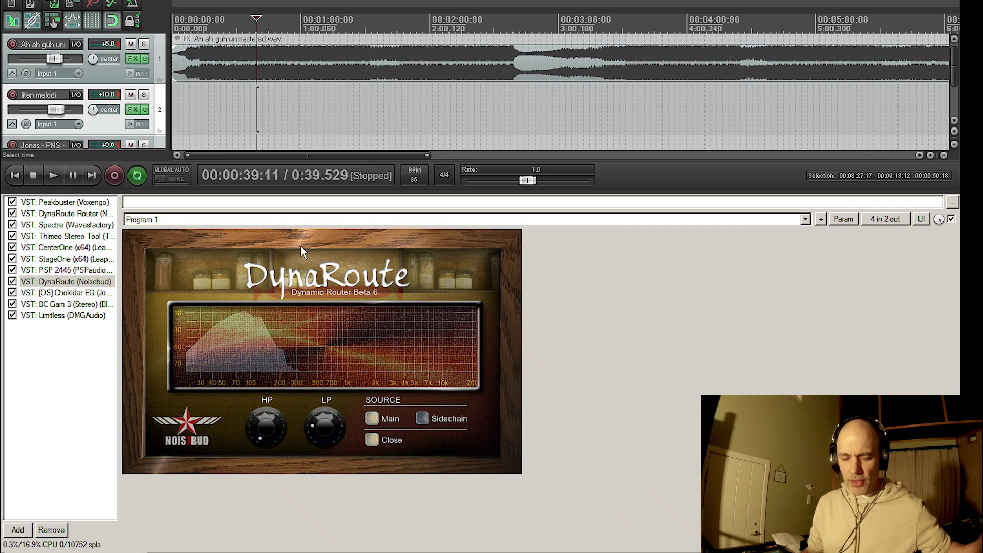
click(377, 440)
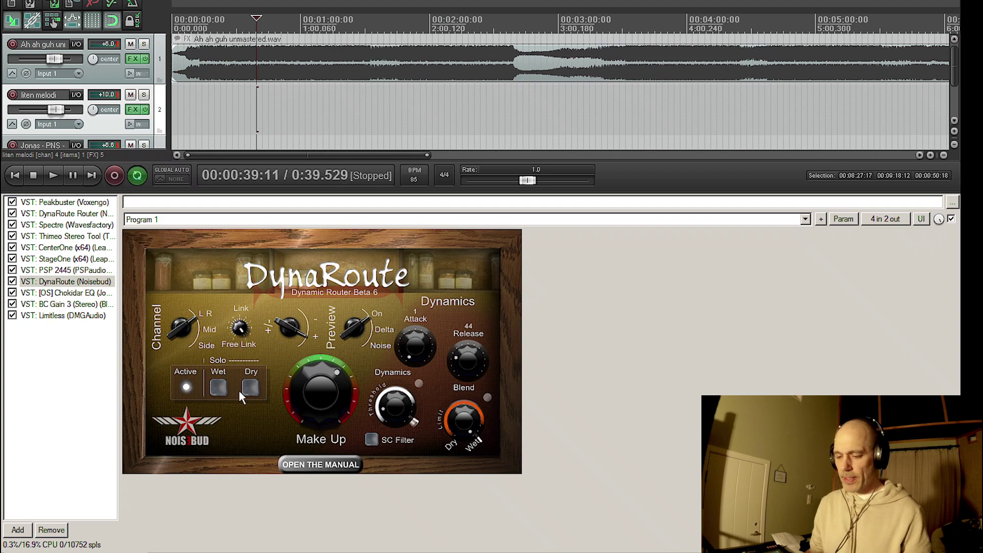
- Review the effects chain from DynaRoute Router through Spectre, StageOne and PSP 2445 to DynaRoute
click(58, 225)
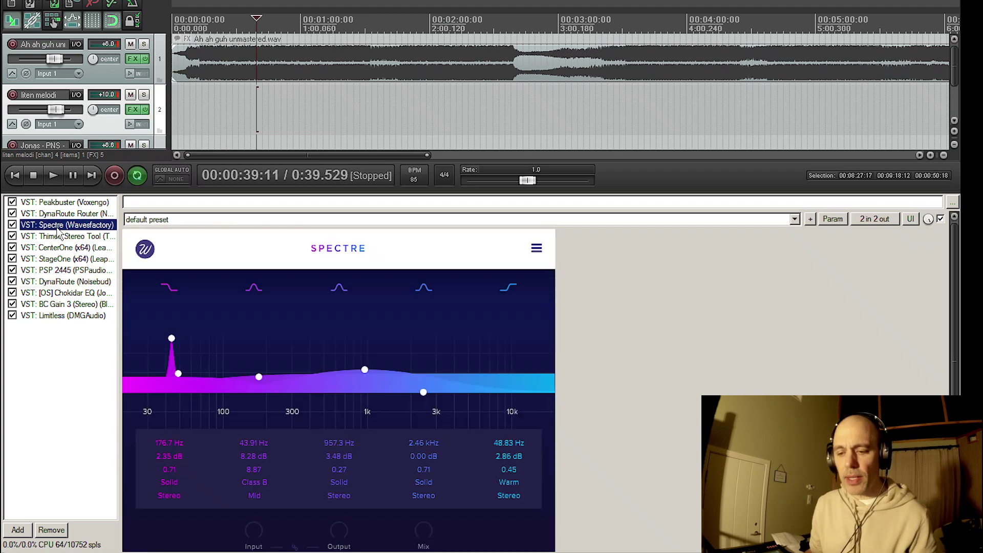
click(70, 215)
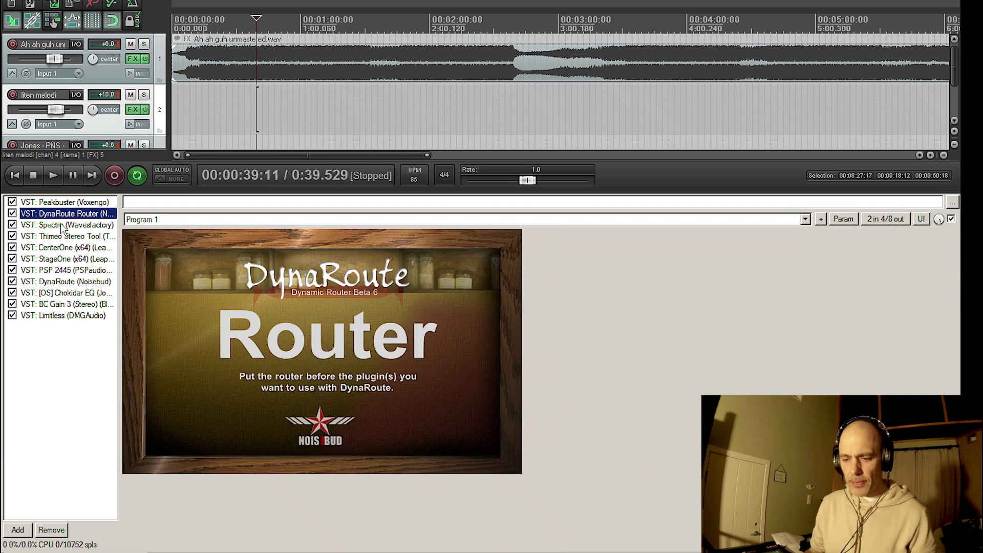
click(61, 227)
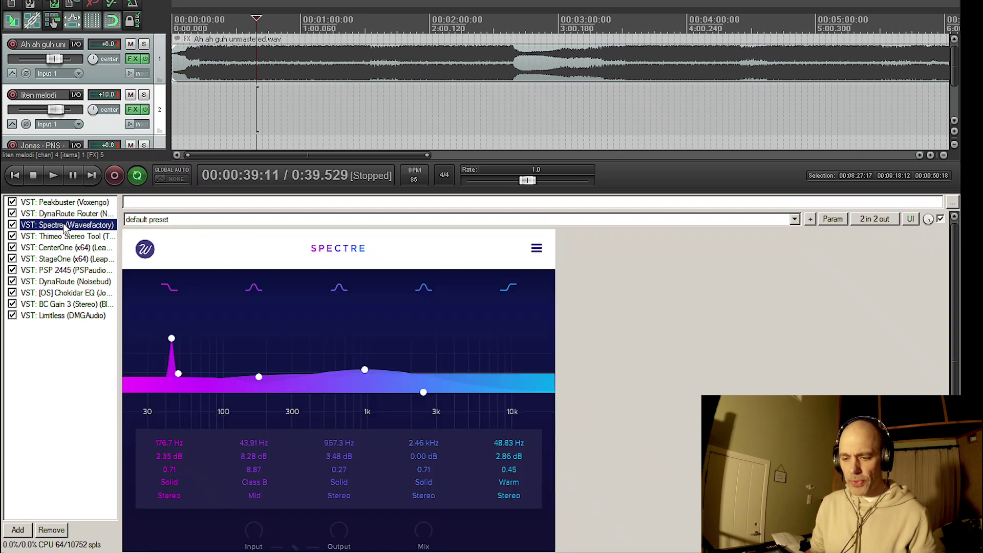
shift+click(61, 259)
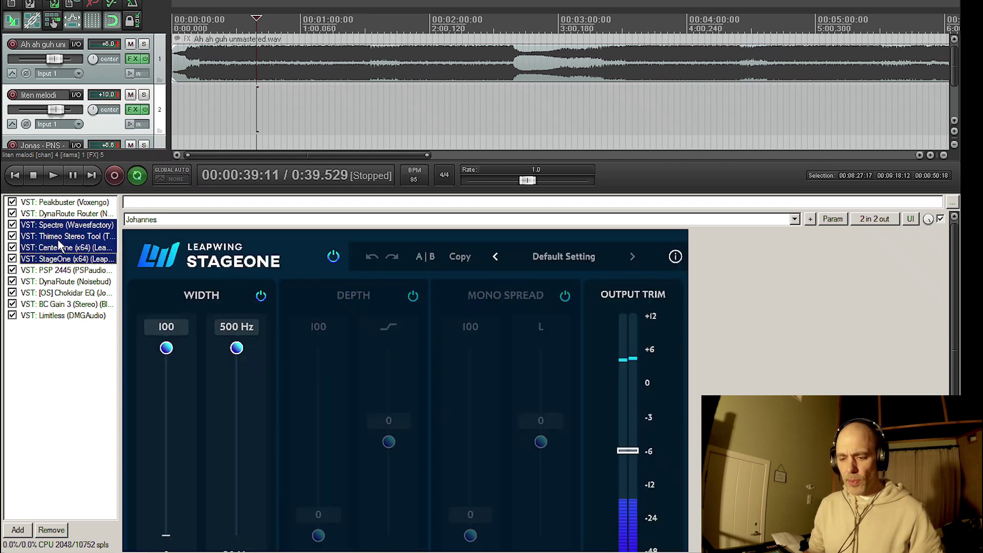
click(63, 269)
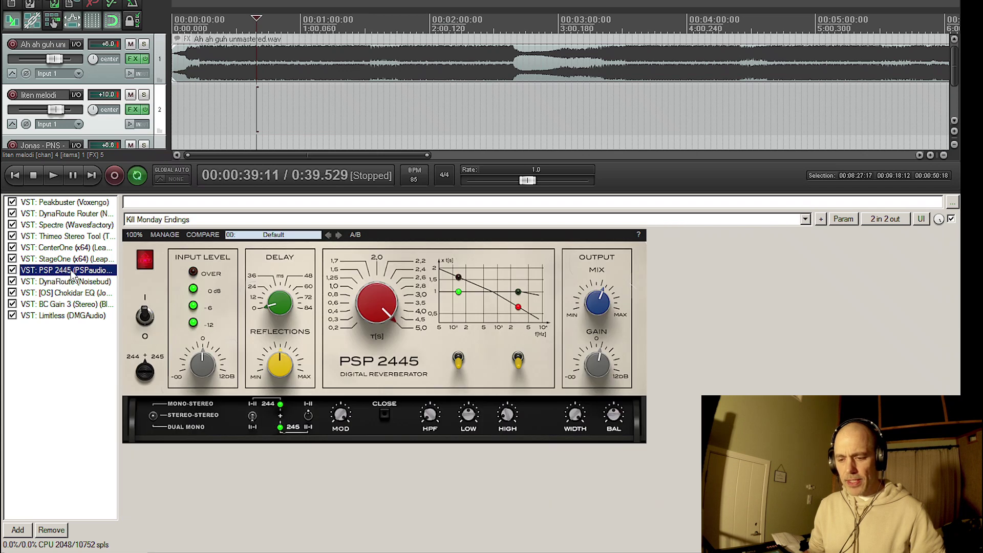
click(76, 282)
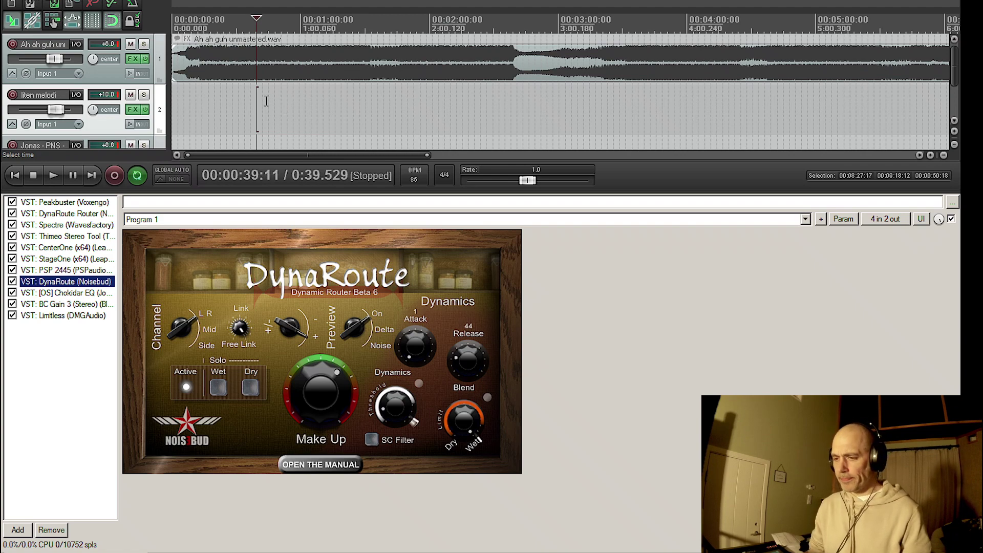
- Briefly play the master from about 0:10 with DynaRoute shown, then stop
click(197, 99)
scroll(197, 100, up, 4)
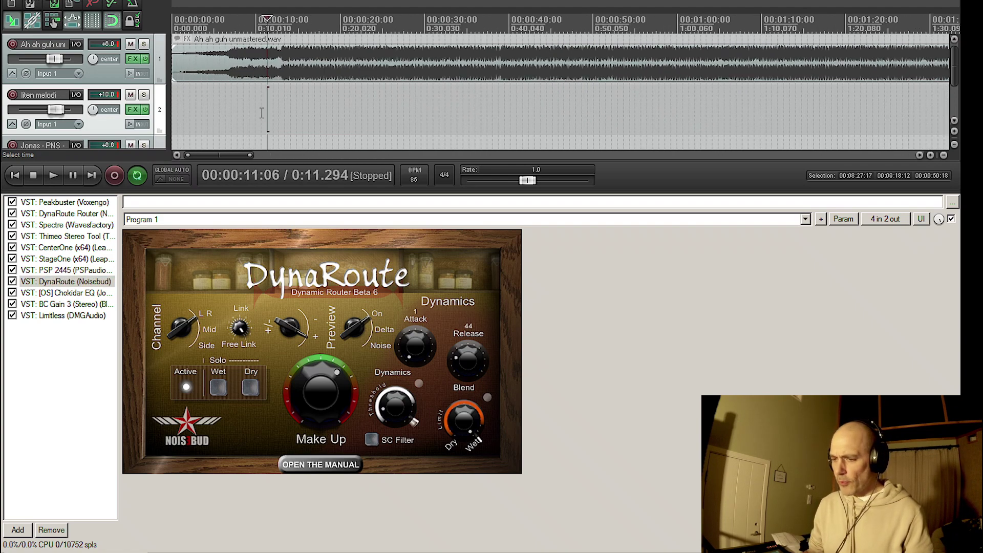
click(255, 98)
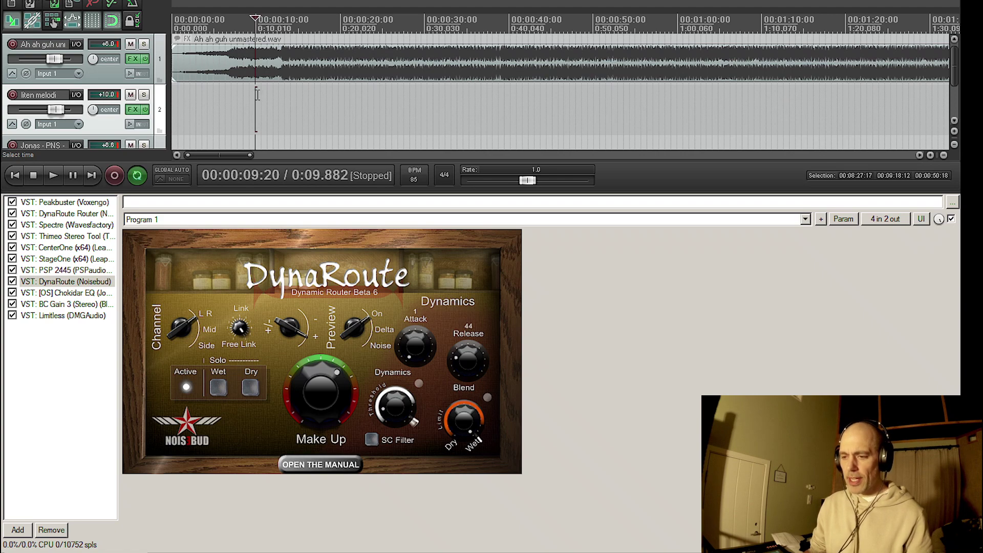
key(space)
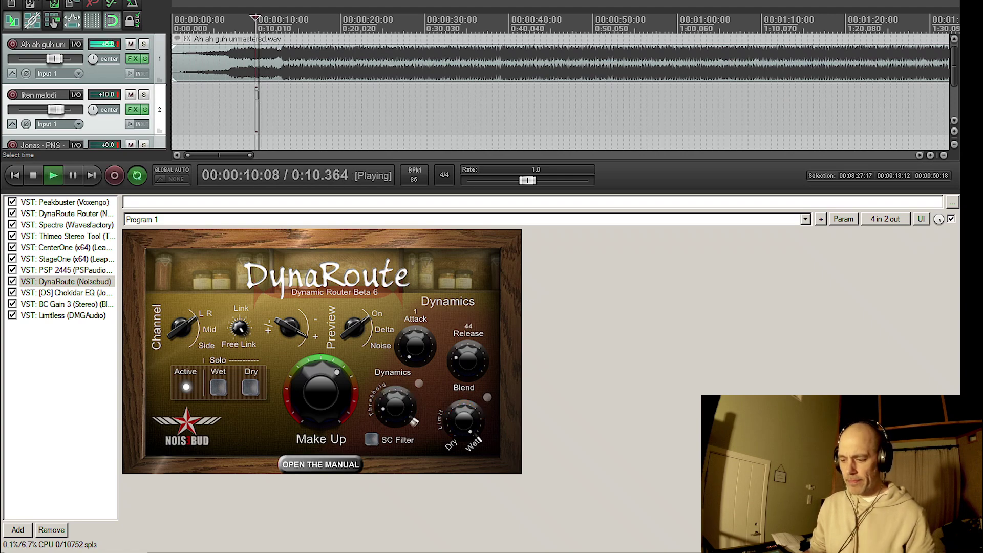
key(space)
- Play the master's intro from about 0:05 to hear DynaRoute's blended reverb, then stop
click(215, 96)
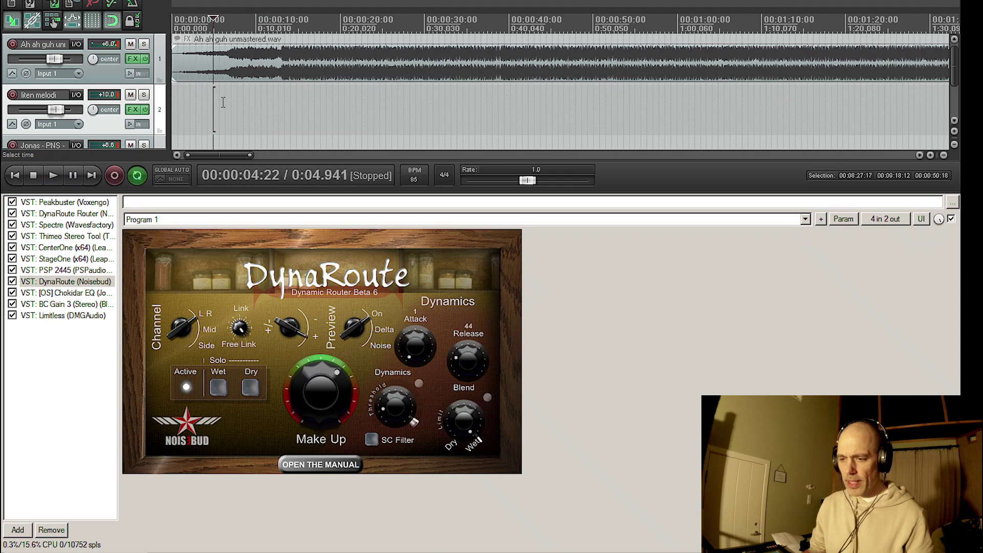
key(space)
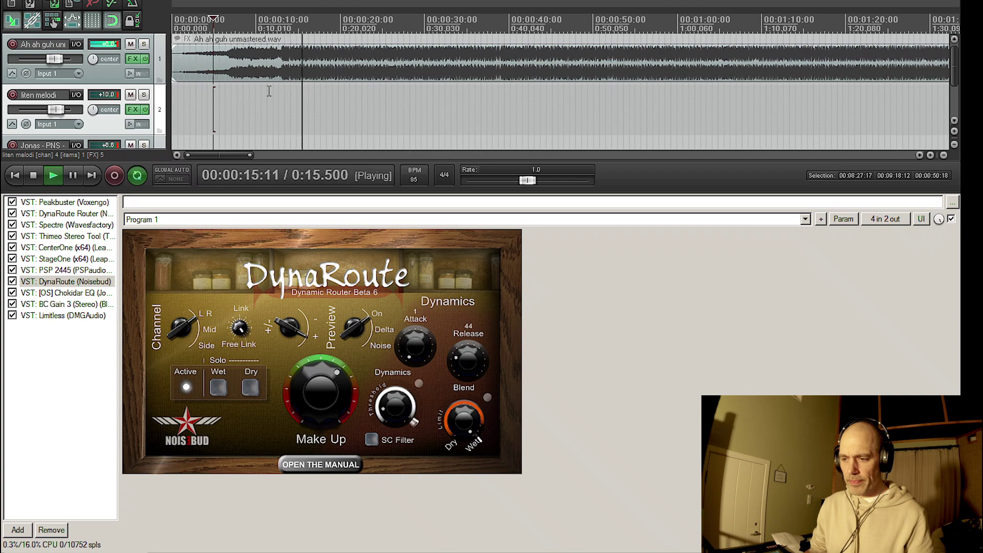
scroll(422, 147, down, 4)
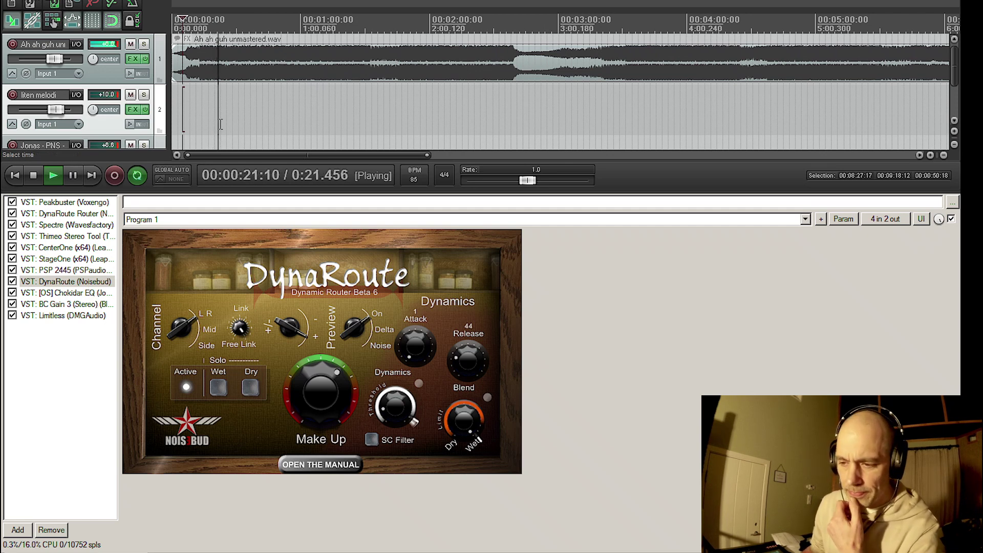
key(space)
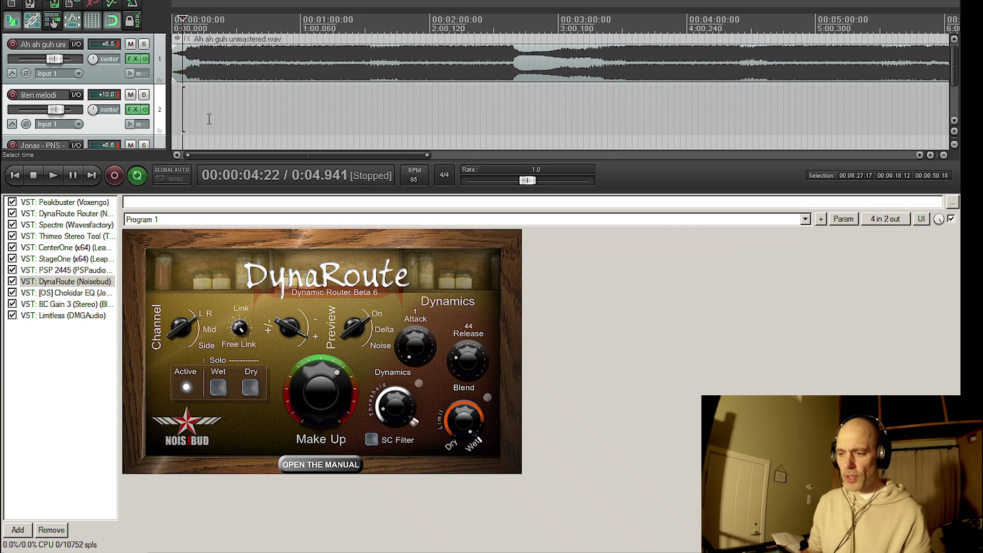
- Compare the intro from about 0:05.6 with PSP 2445 disabled and re-enabled, then stop playback
click(202, 101)
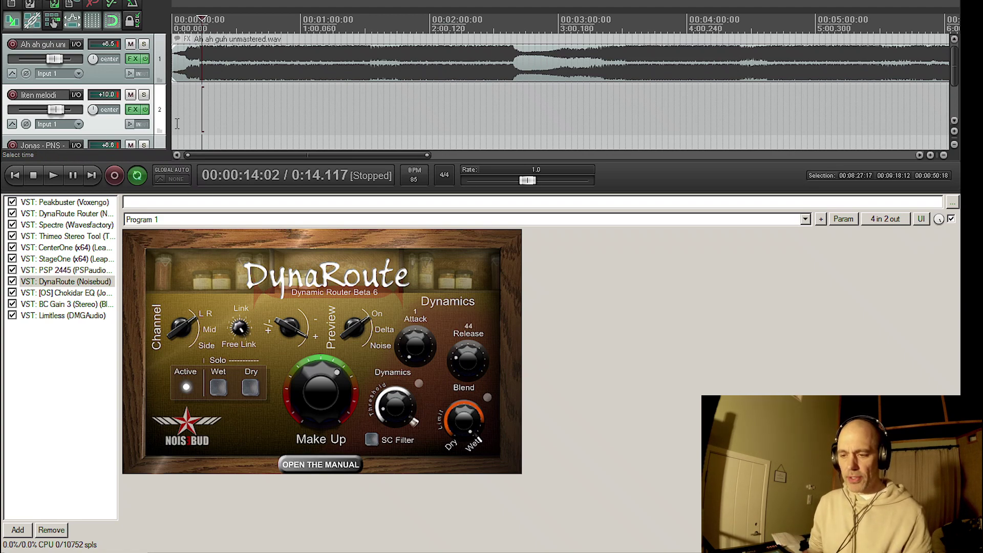
click(179, 115)
scroll(208, 115, up, 5)
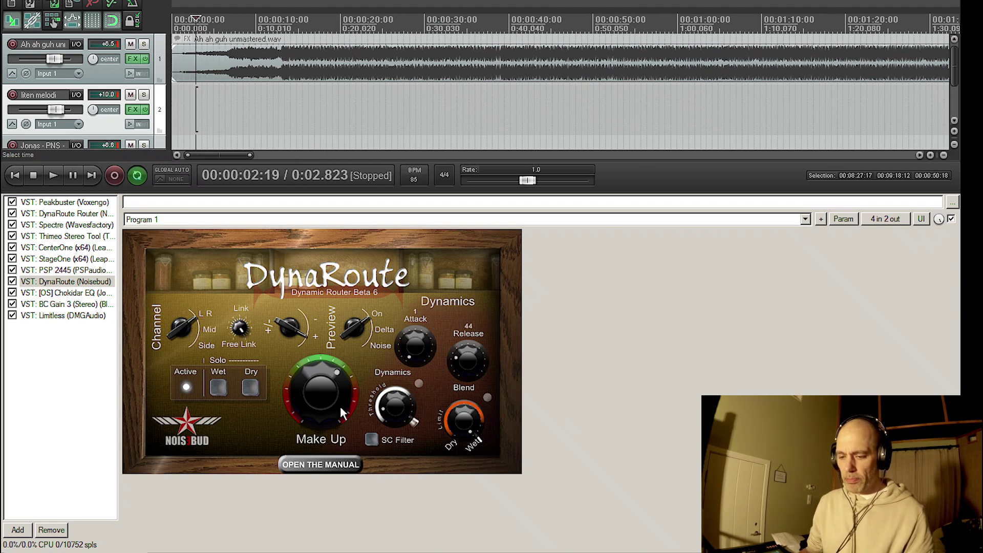
click(11, 270)
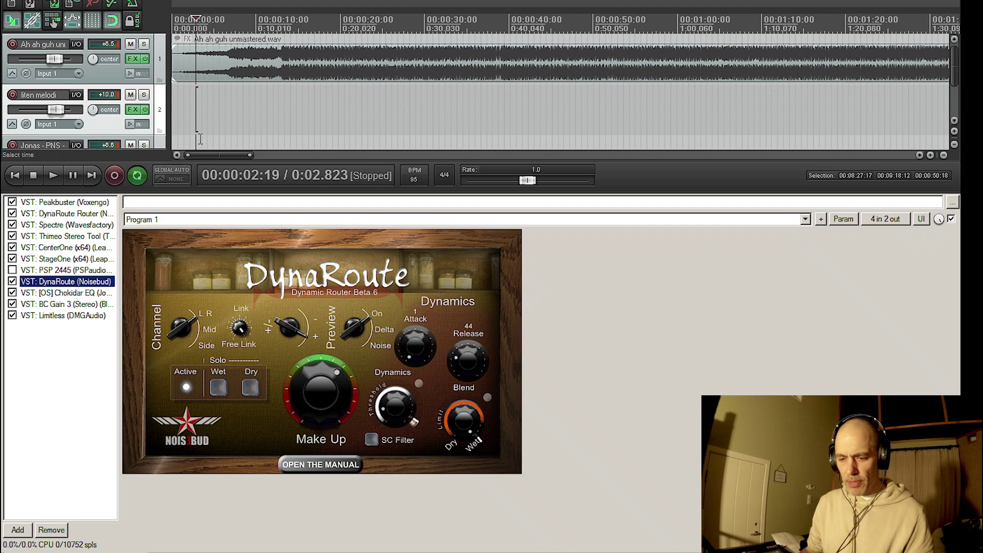
click(222, 94)
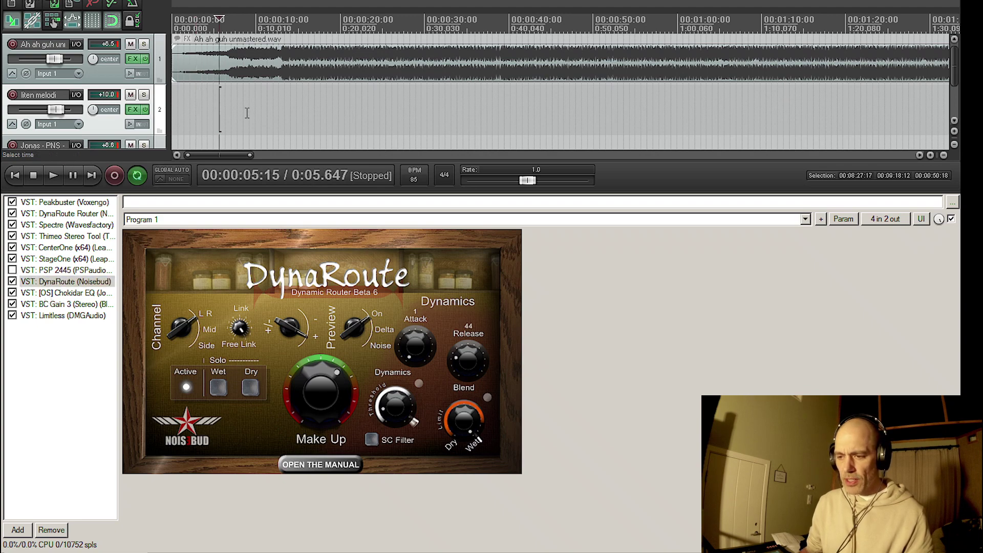
key(space)
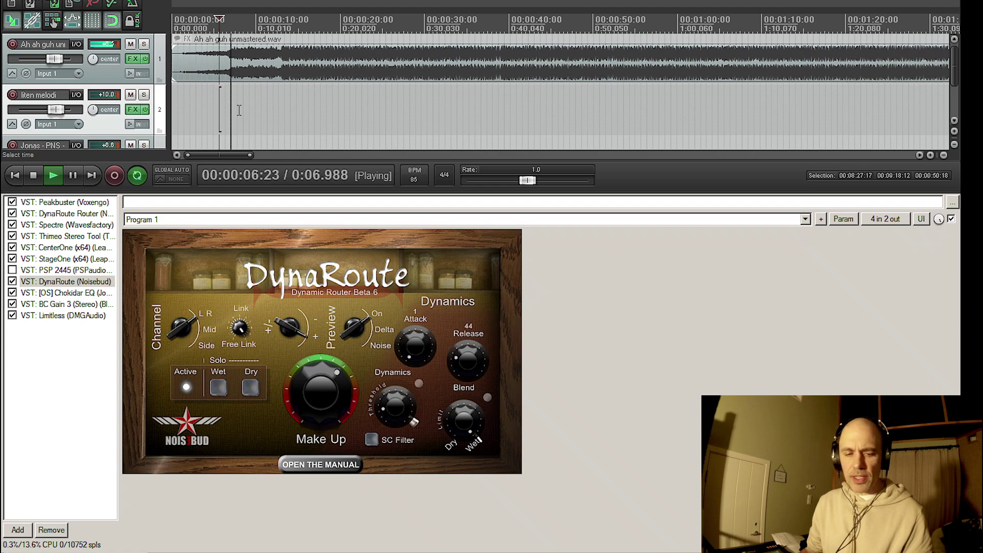
click(12, 270)
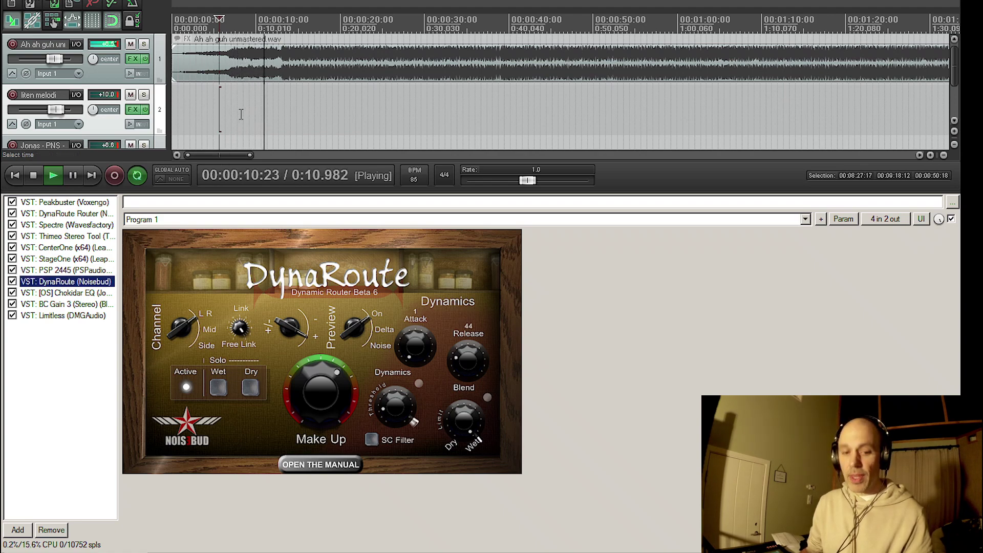
key(space)
key(space)
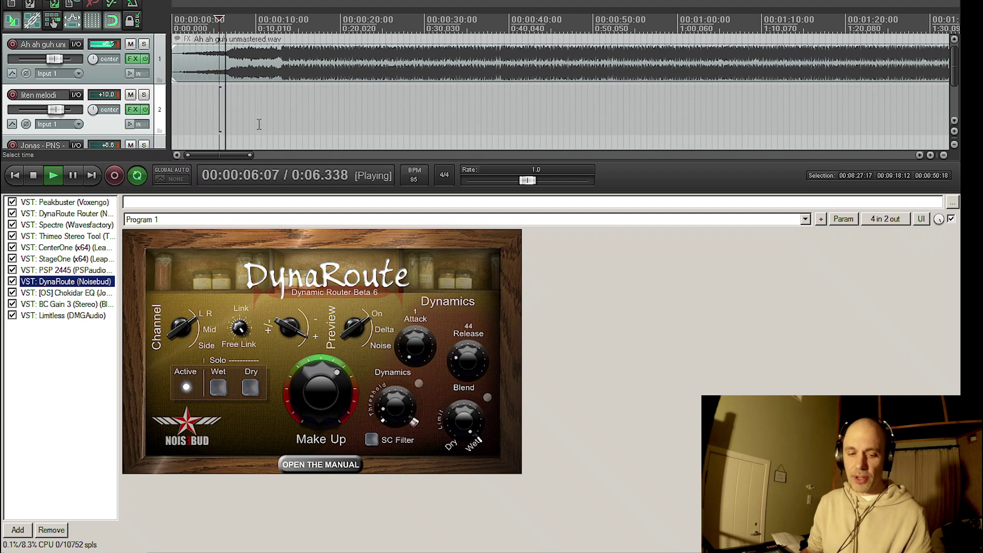
key(space)
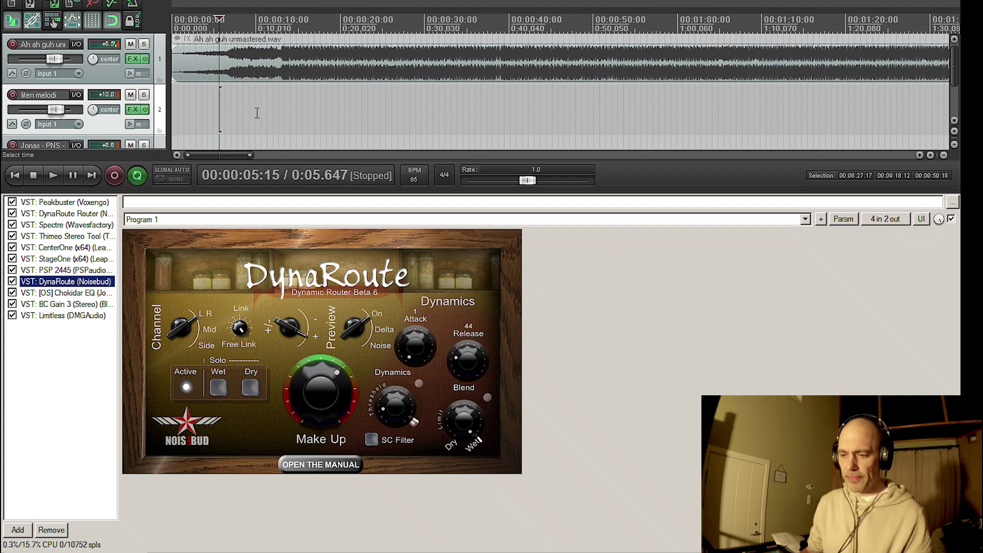
- Play the master from about 0:10 with the full effects chain enabled
scroll(527, 131, down, 4)
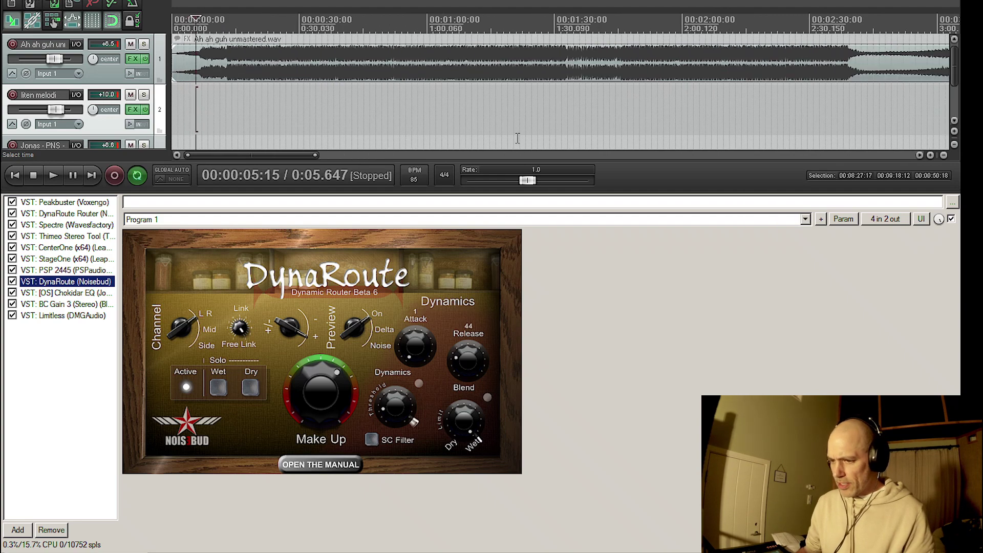
click(214, 105)
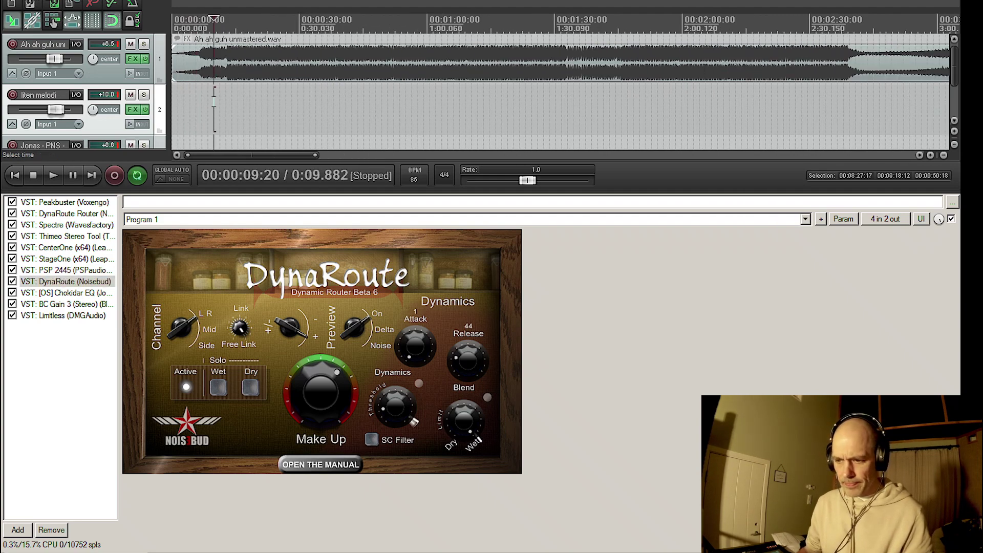
key(space)
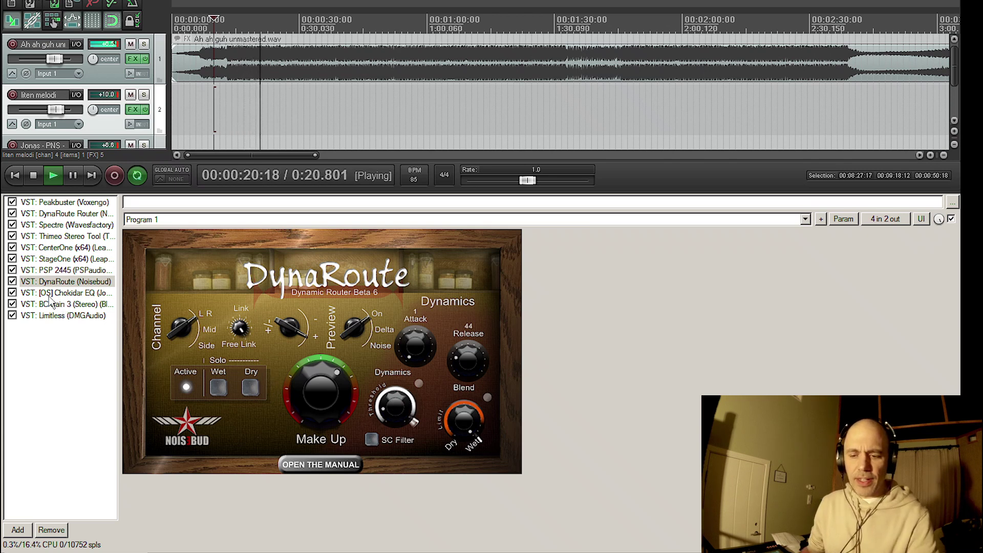
- Compare the playing master with PSP 2445 repeatedly disabled and re-enabled, then stop playback
click(12, 279)
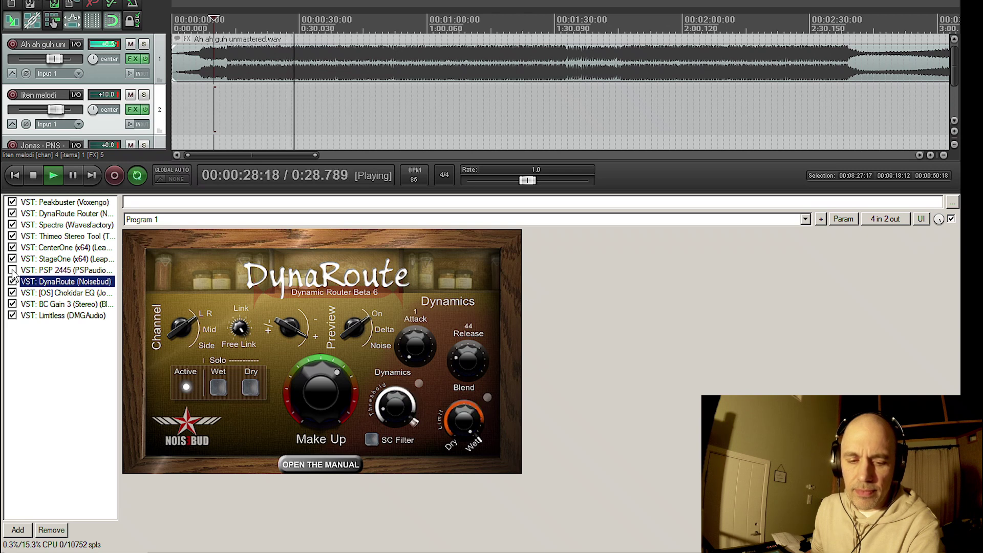
click(11, 270)
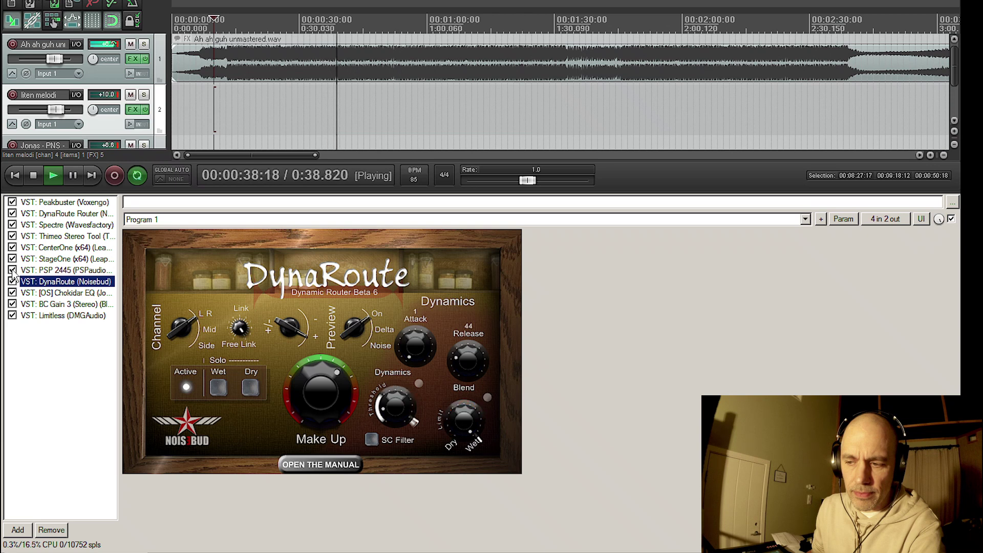
click(12, 270)
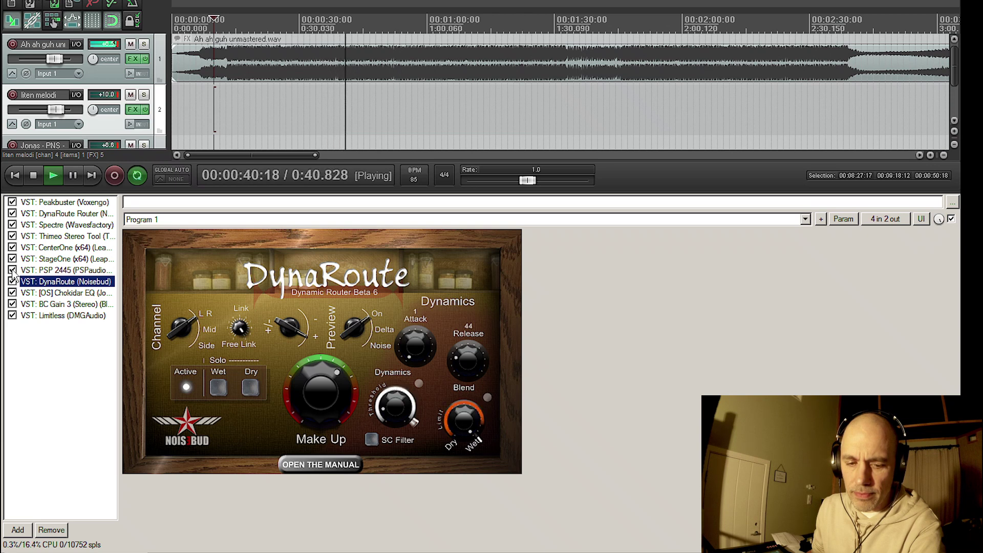
click(11, 269)
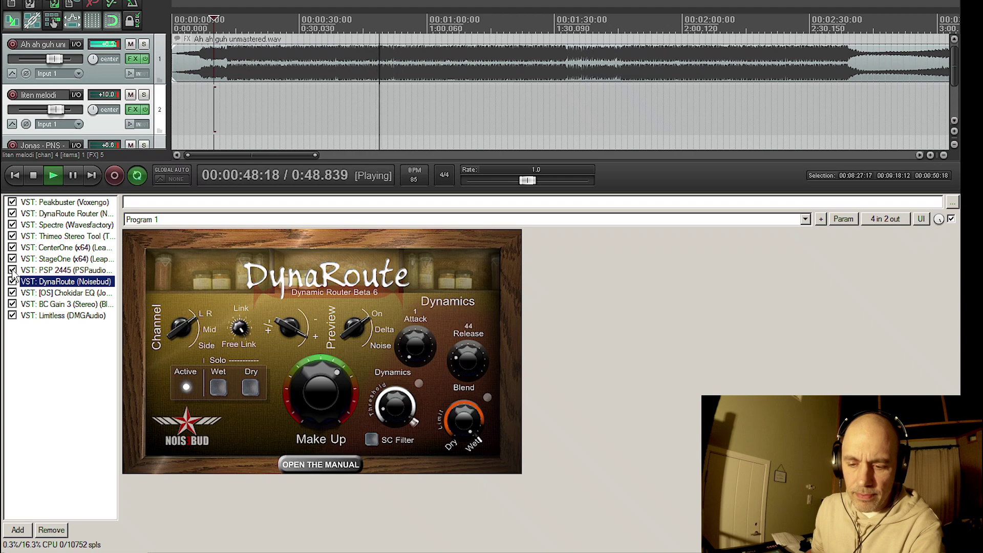
click(12, 270)
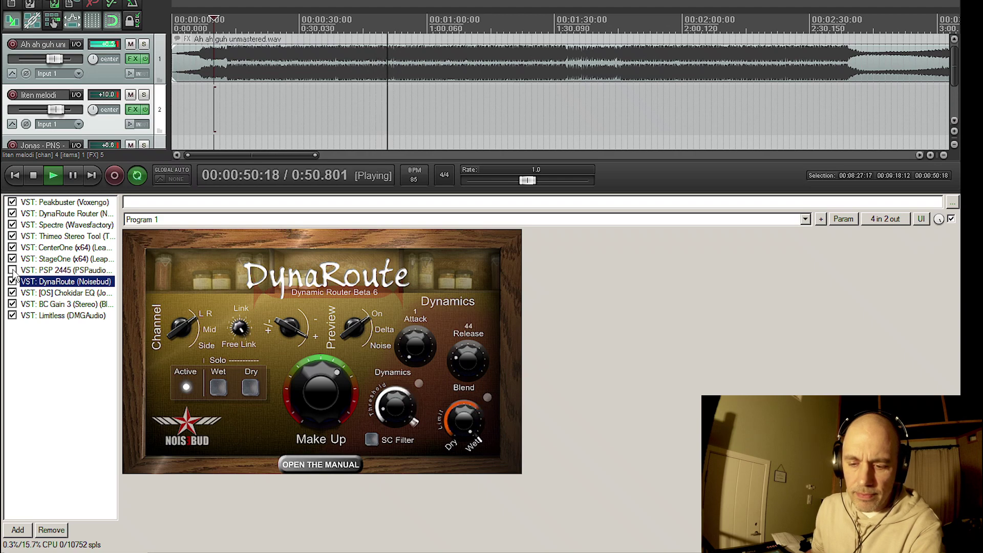
click(11, 270)
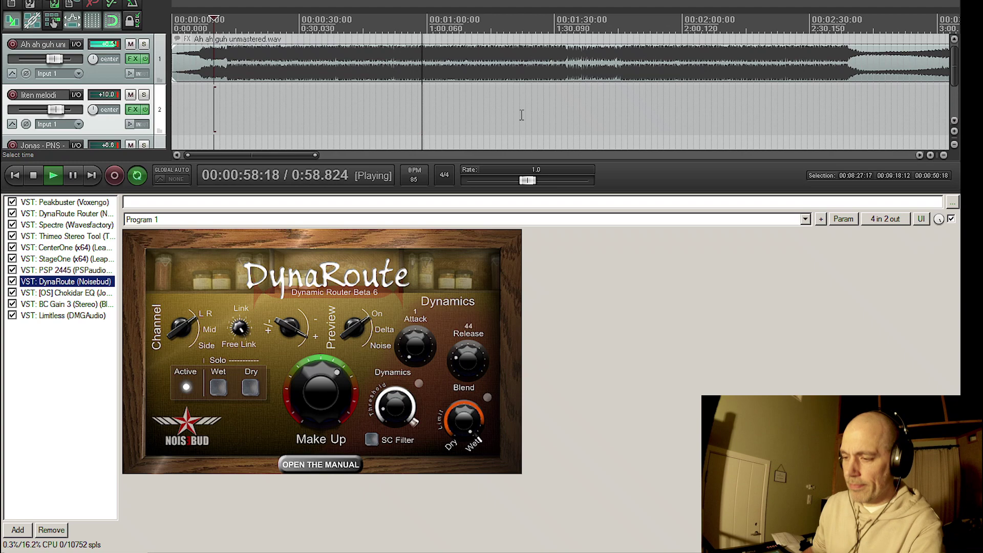
key(space)
- Play the master's drop into the quiet section from about 2:36.7 with the full effects chain enabled
scroll(572, 110, down, 4)
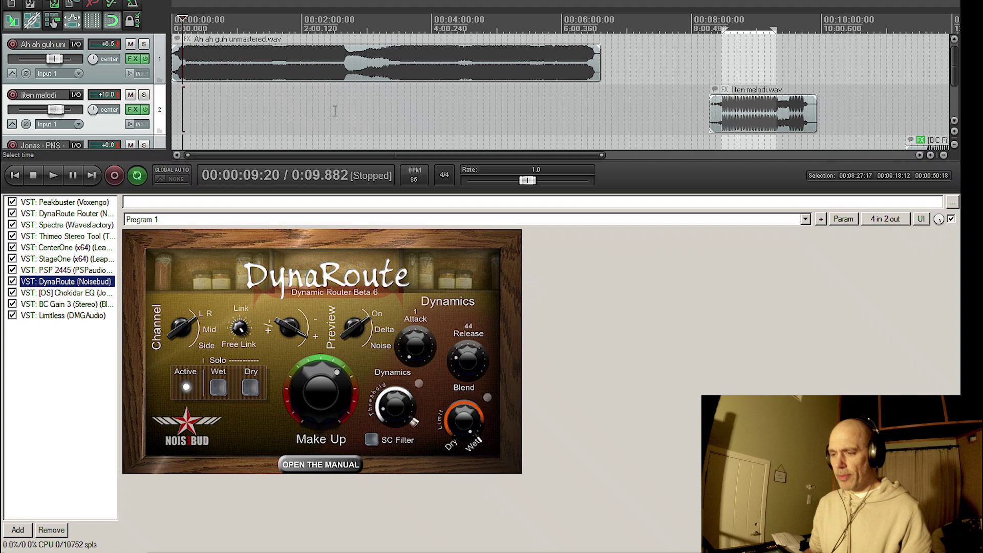
click(353, 106)
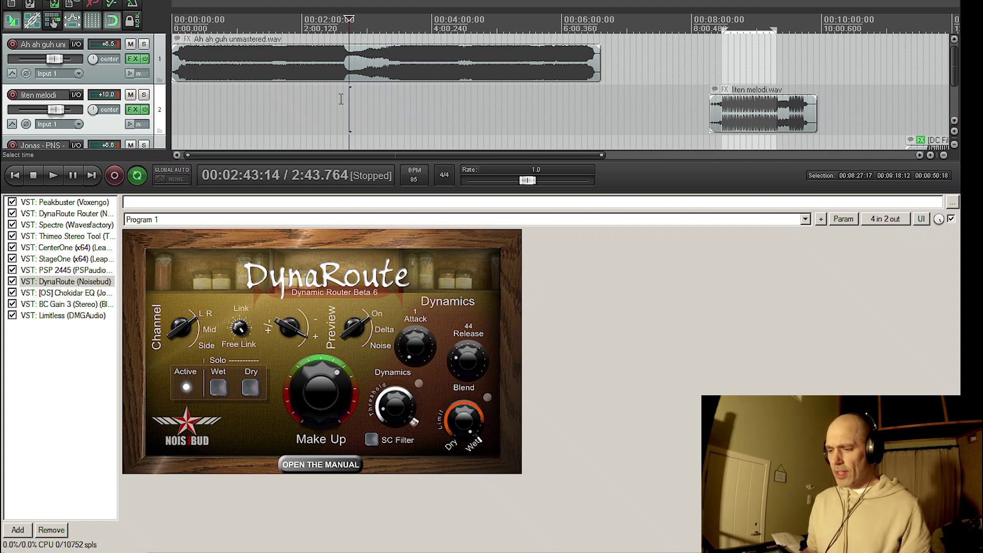
click(339, 98)
scroll(463, 105, up, 5)
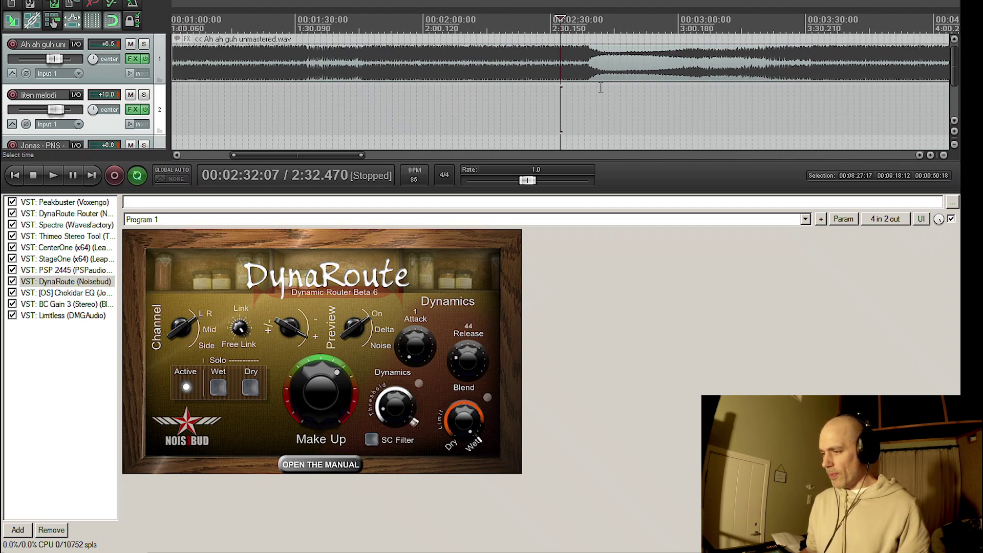
click(577, 104)
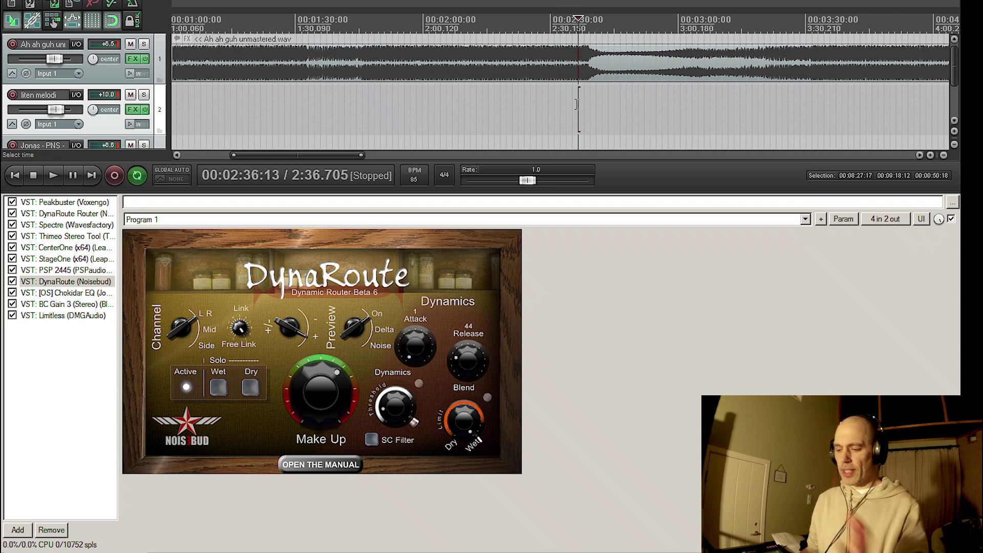
key(space)
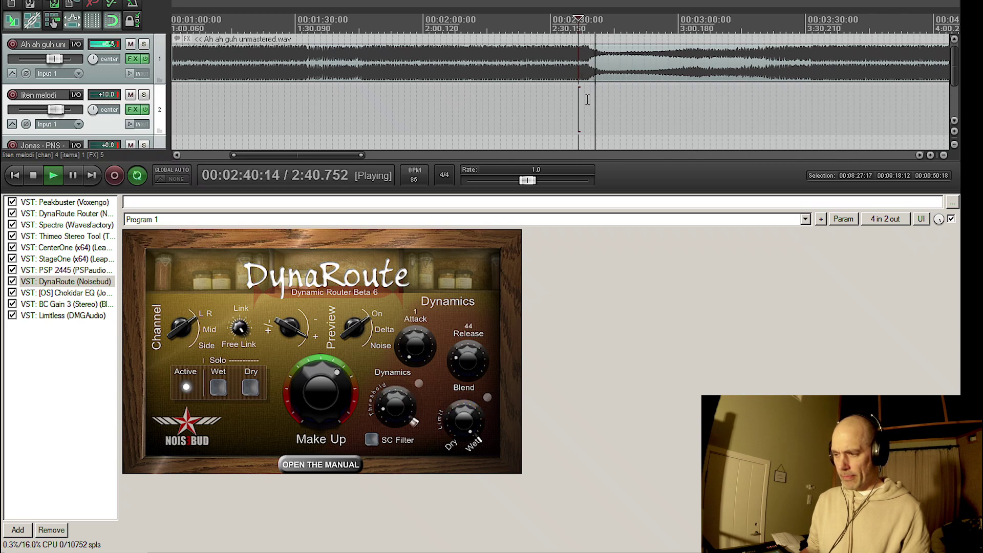
- Restart playback from about 3:17.6 and compare the passage with PSP 2445 disabled and re-enabled
click(753, 94)
key(space)
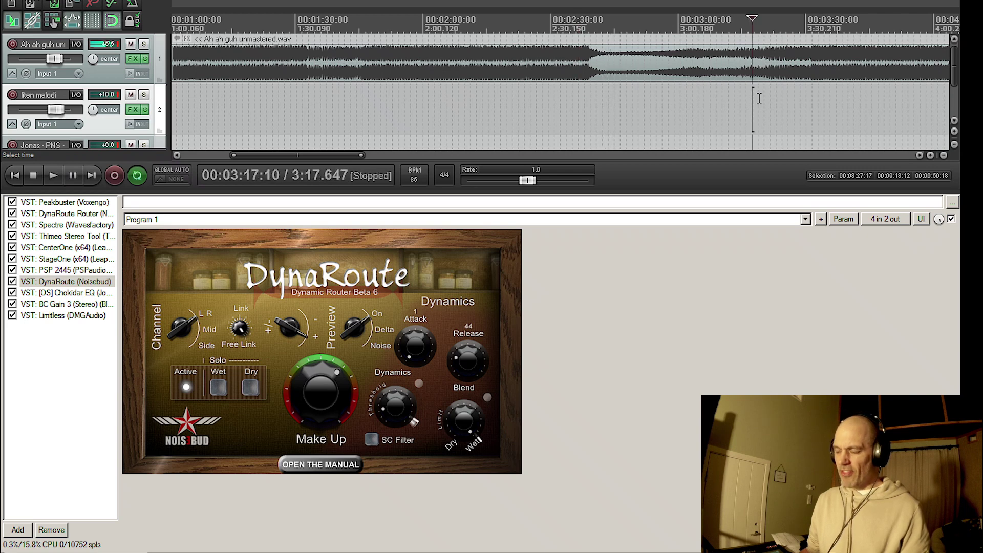
key(space)
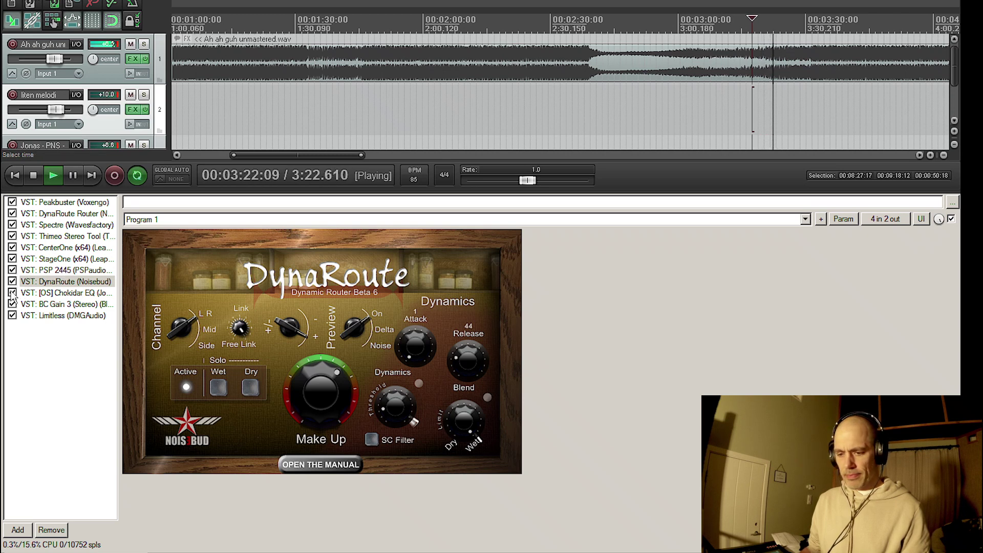
click(12, 271)
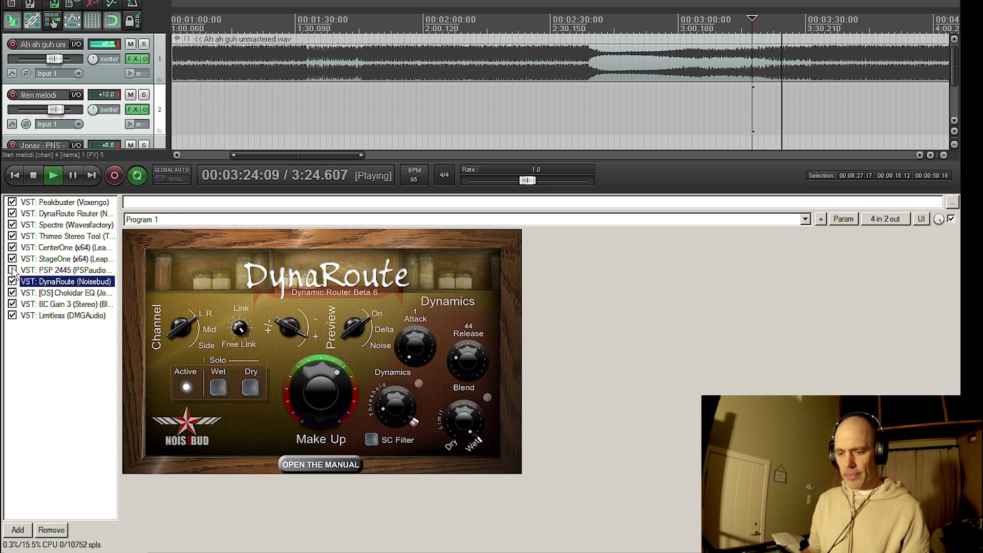
click(12, 270)
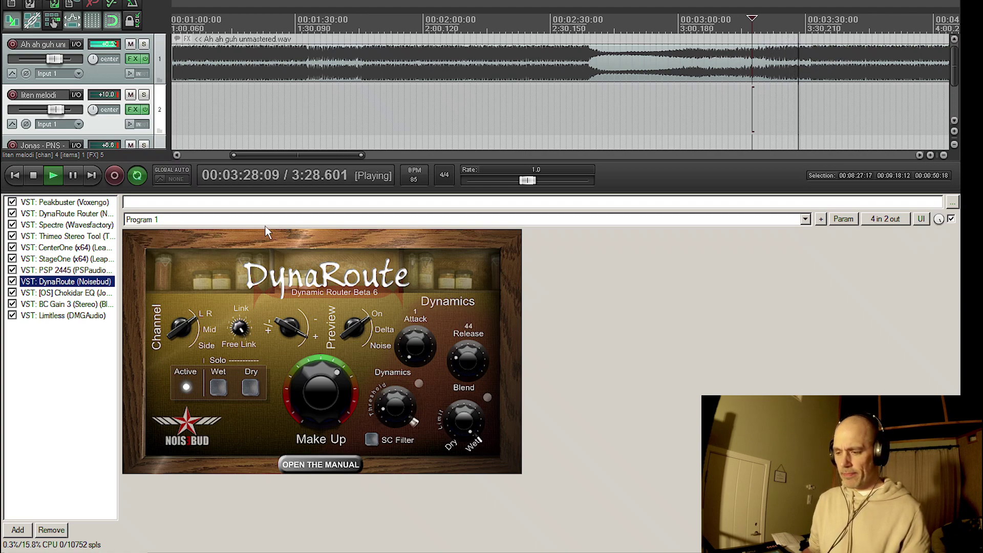
- Compare the playing master with the Ah ah guh track's whole effects chain bypassed and re-enabled, then stop playback
scroll(441, 54, down, 5)
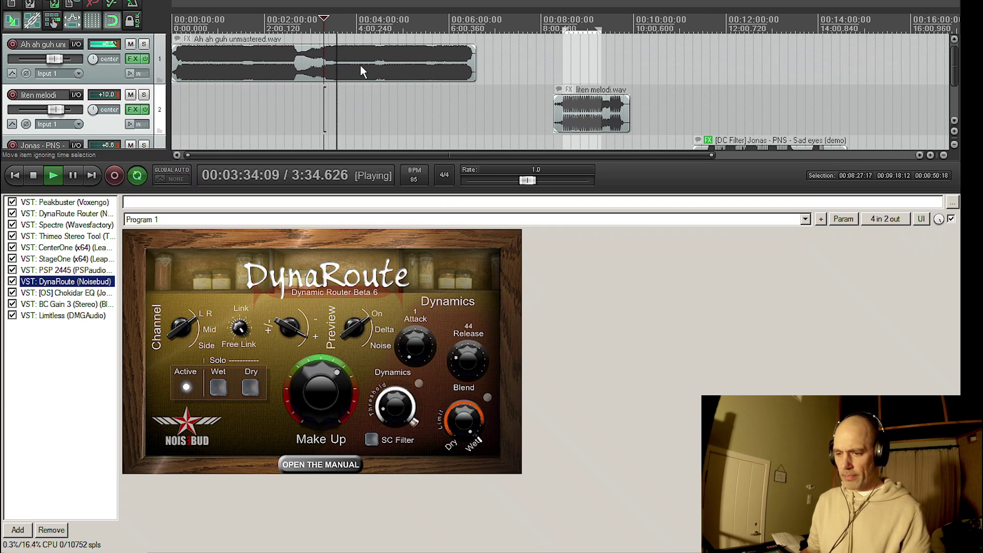
click(147, 59)
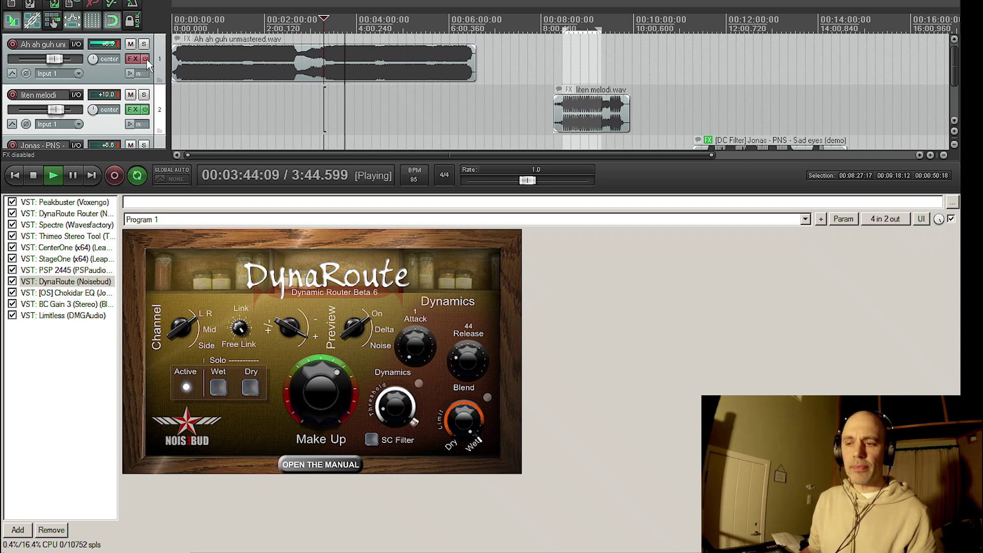
click(146, 59)
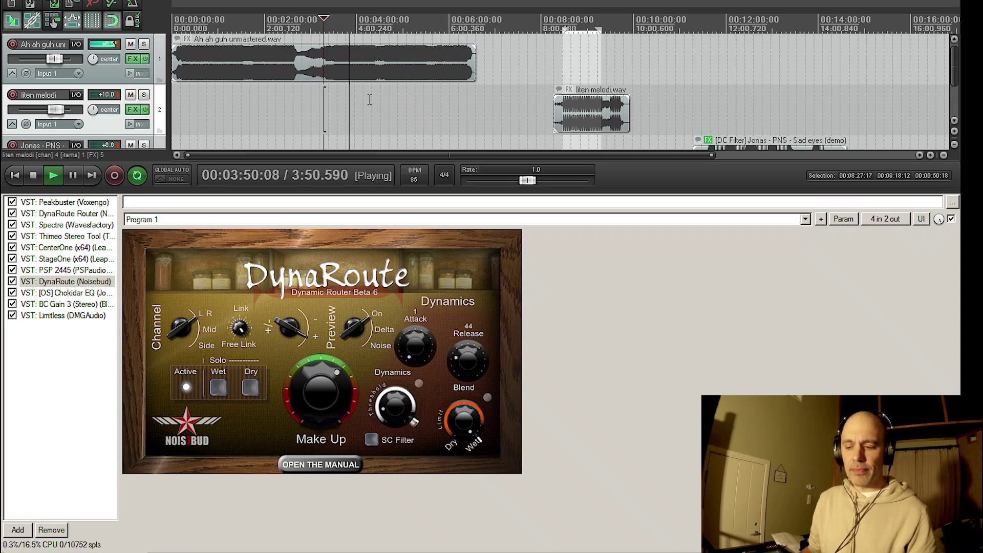
key(space)
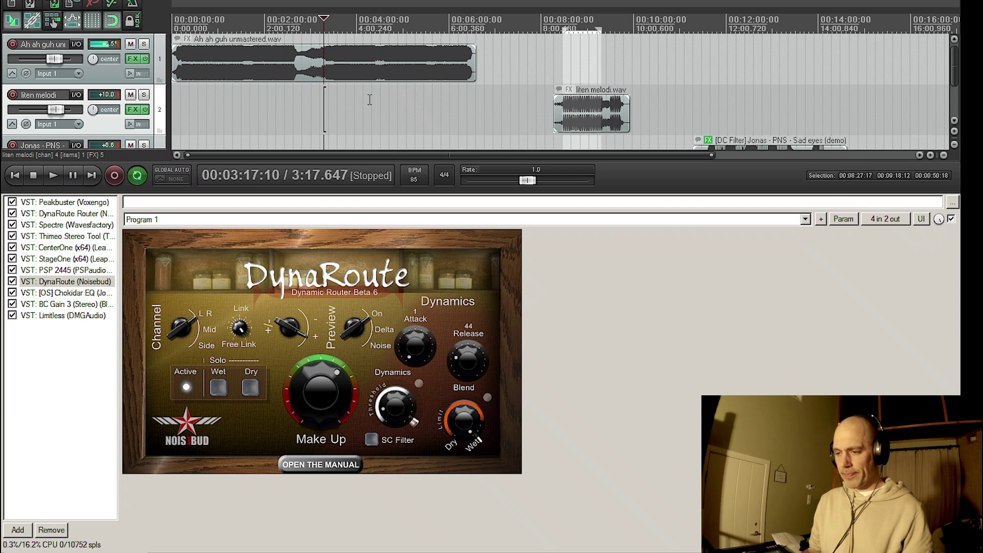